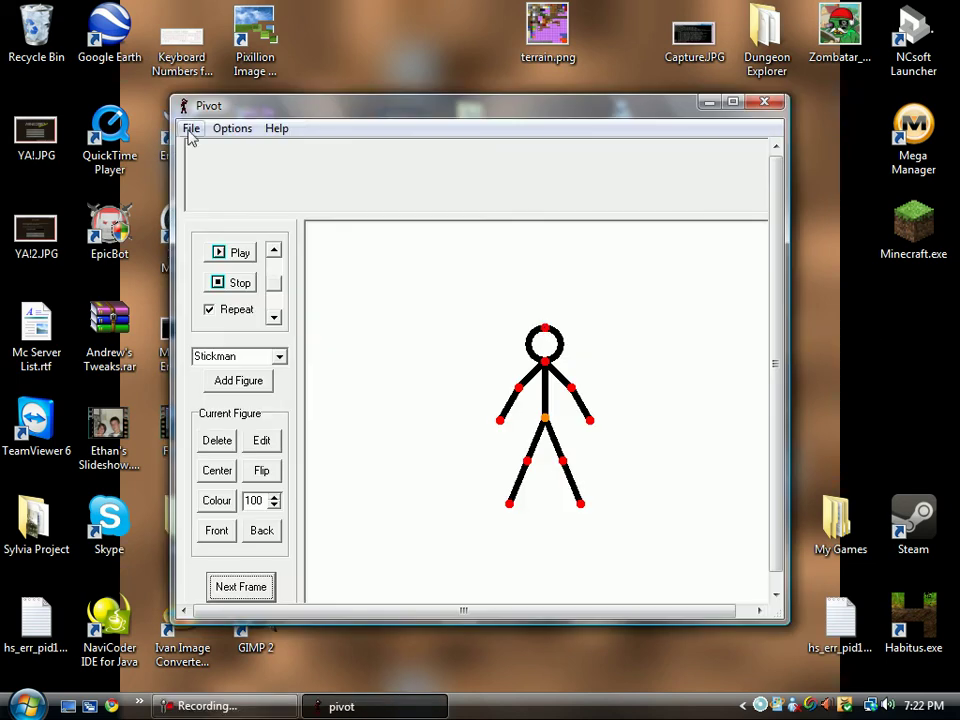
- Create a new figure type in Stick Figure Builder and move the builder window up and right
click(190, 130)
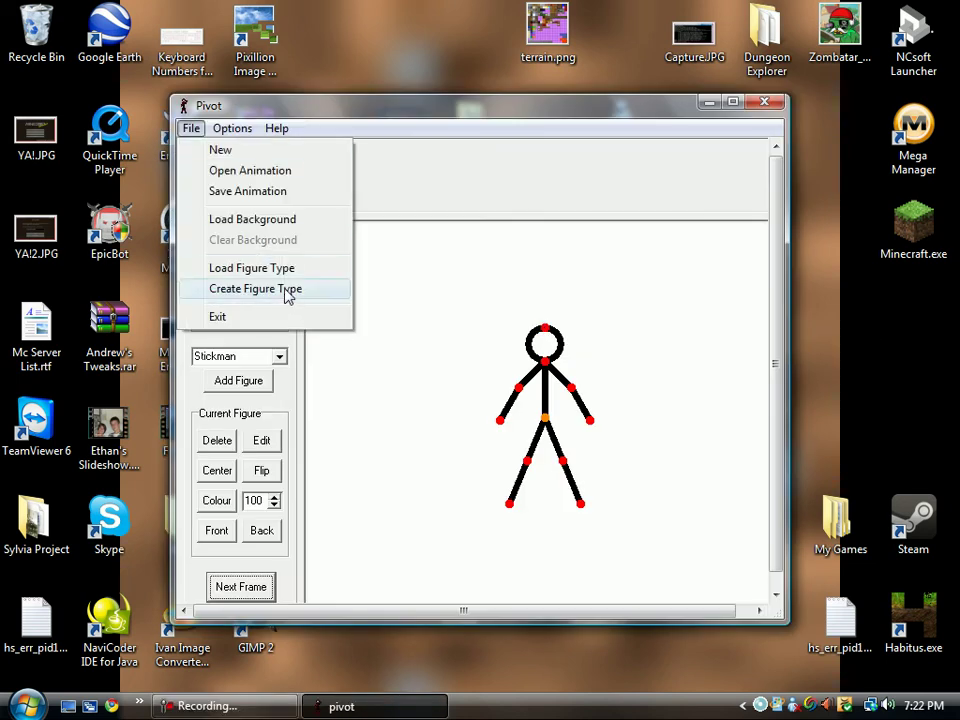
click(288, 290)
drag(477, 197, 503, 145)
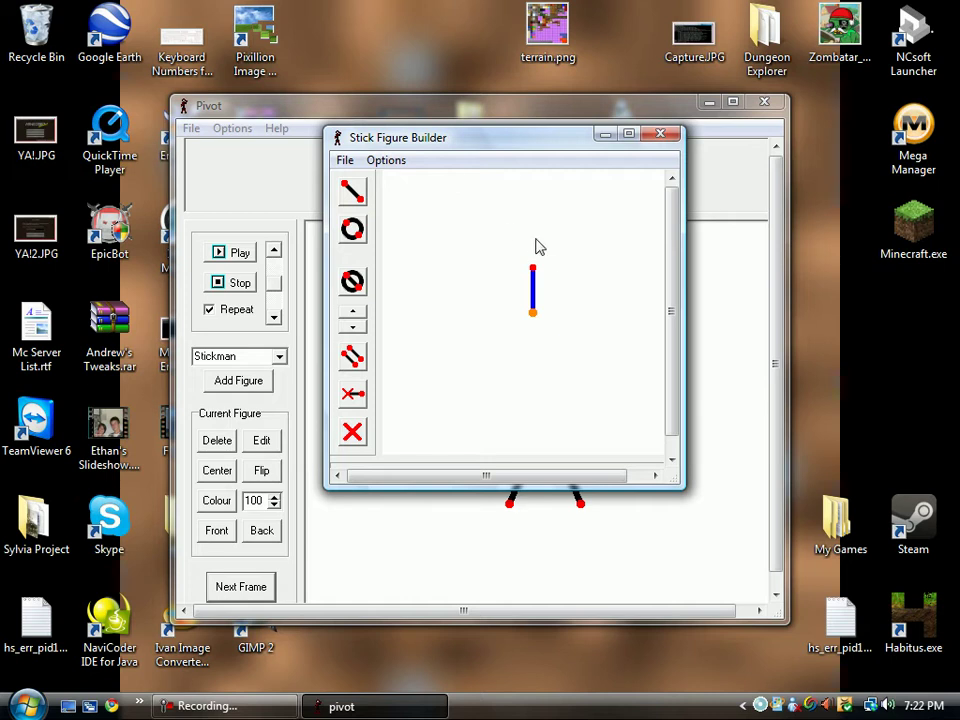
click(344, 161)
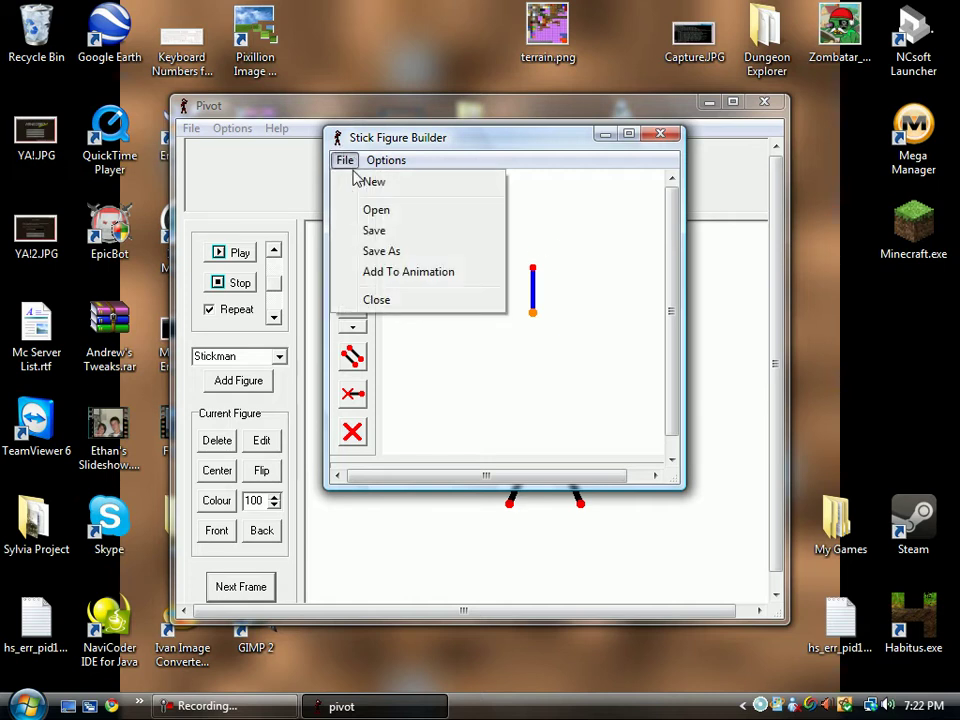
click(345, 162)
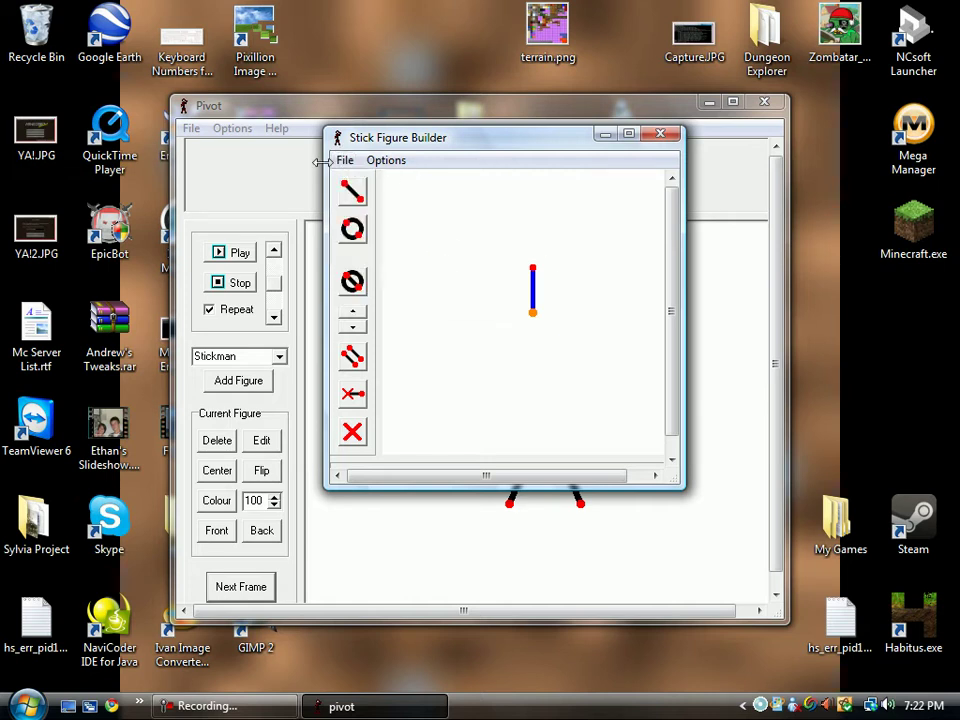
click(346, 163)
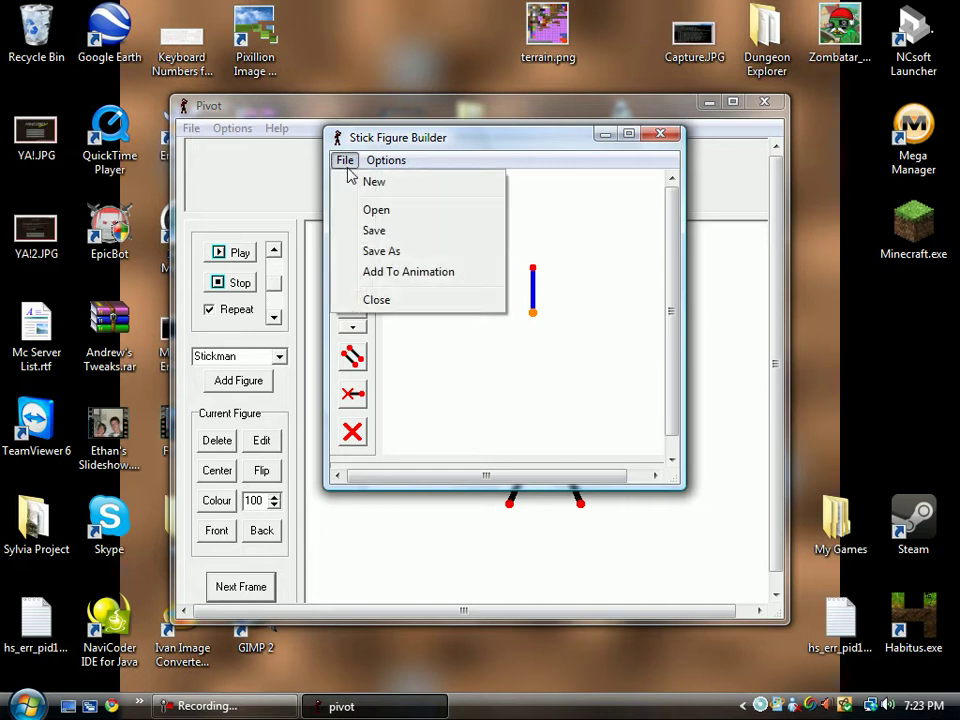
click(370, 183)
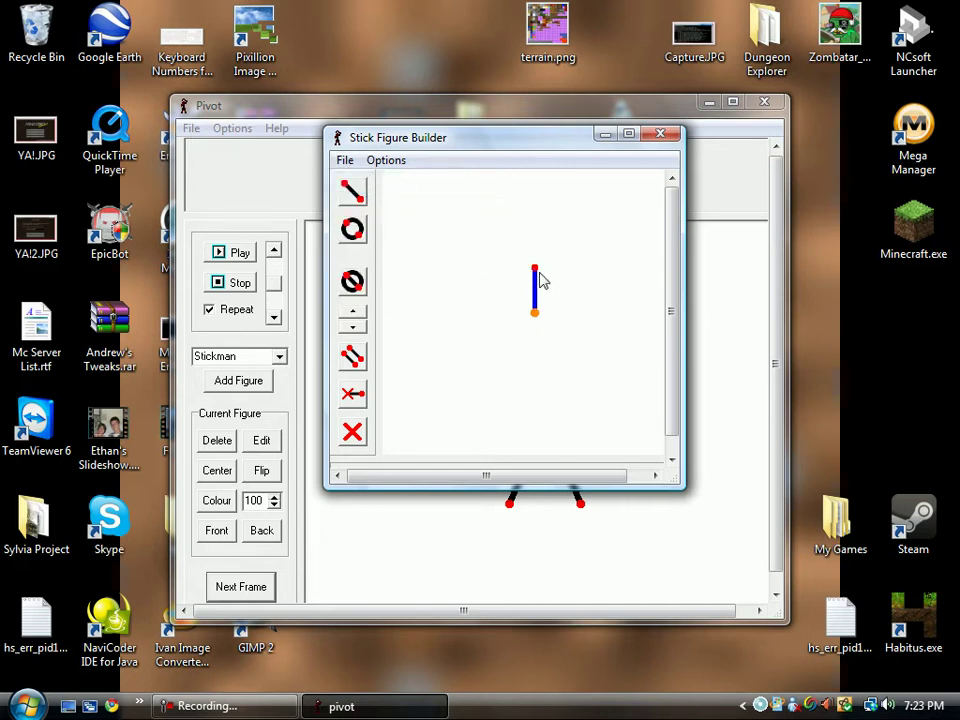
drag(532, 270, 489, 309)
click(343, 165)
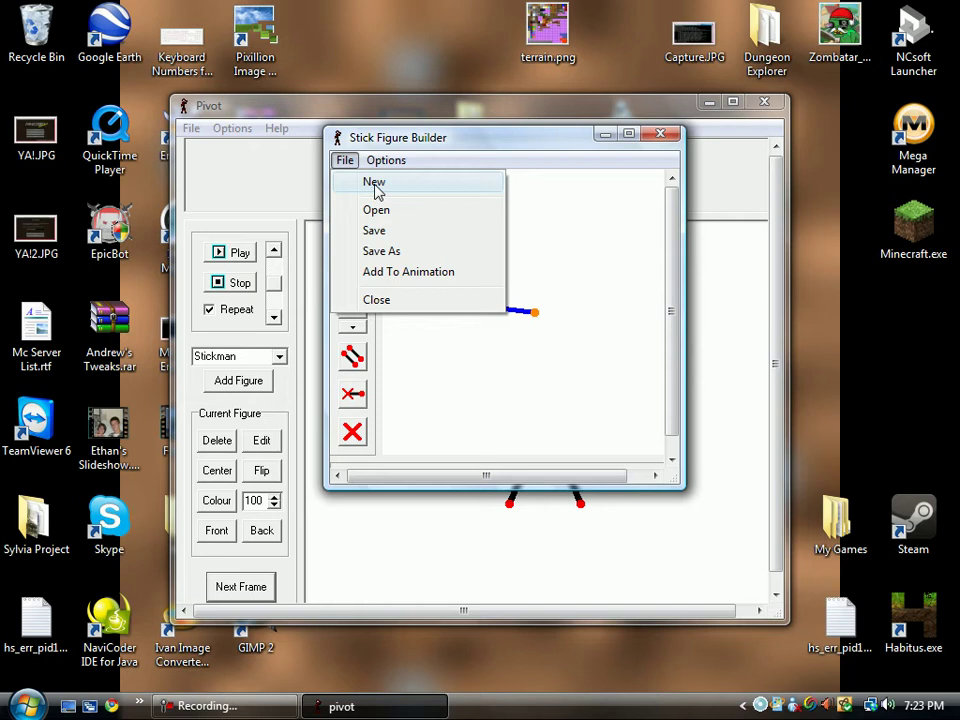
click(379, 189)
click(343, 163)
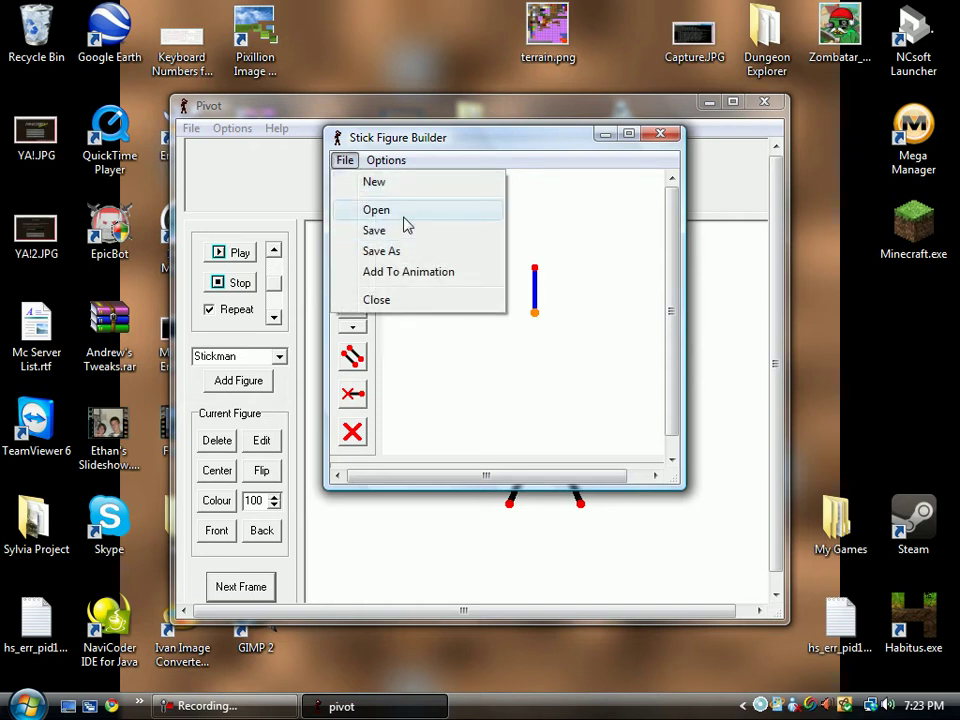
click(404, 214)
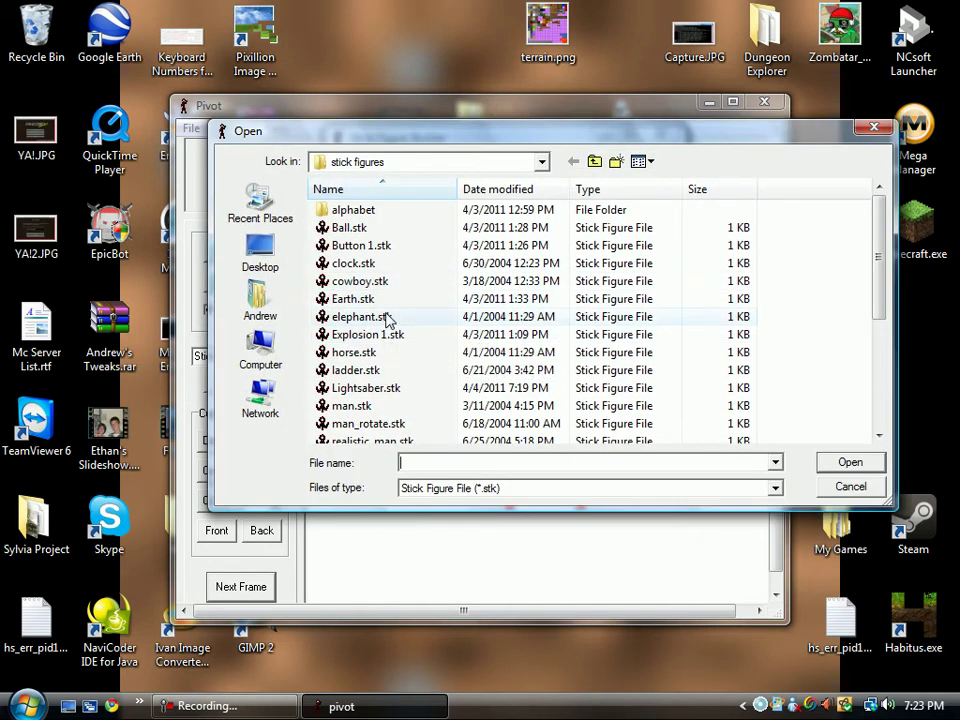
double_click(388, 319)
drag(565, 318, 463, 250)
- Reset the builder to a fresh default stick and cancel saving the figure to a file
click(344, 160)
click(370, 182)
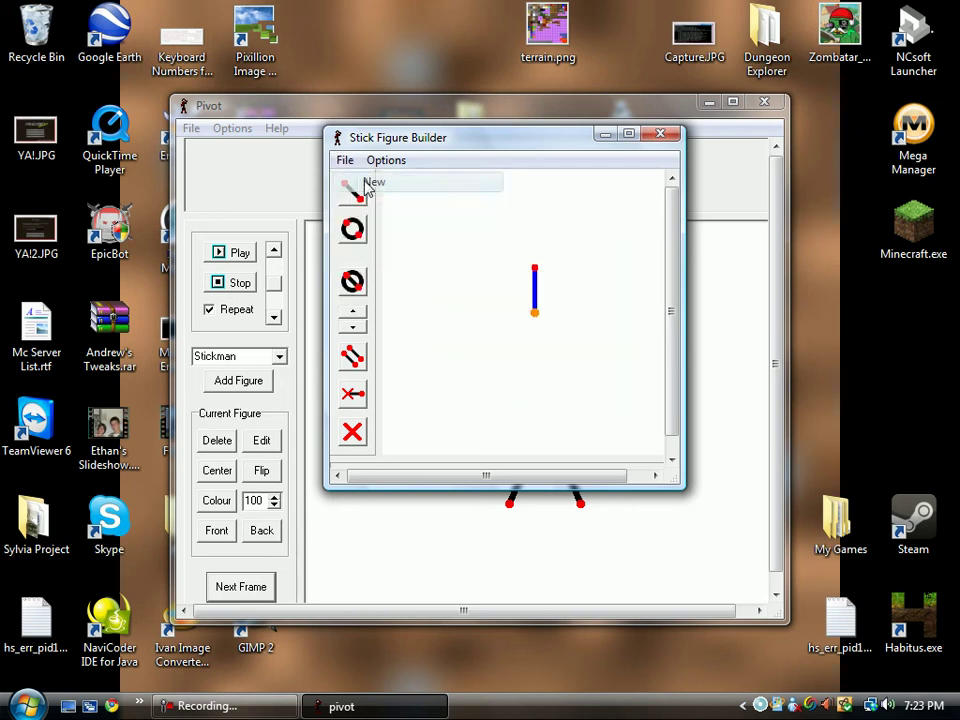
click(344, 160)
click(404, 229)
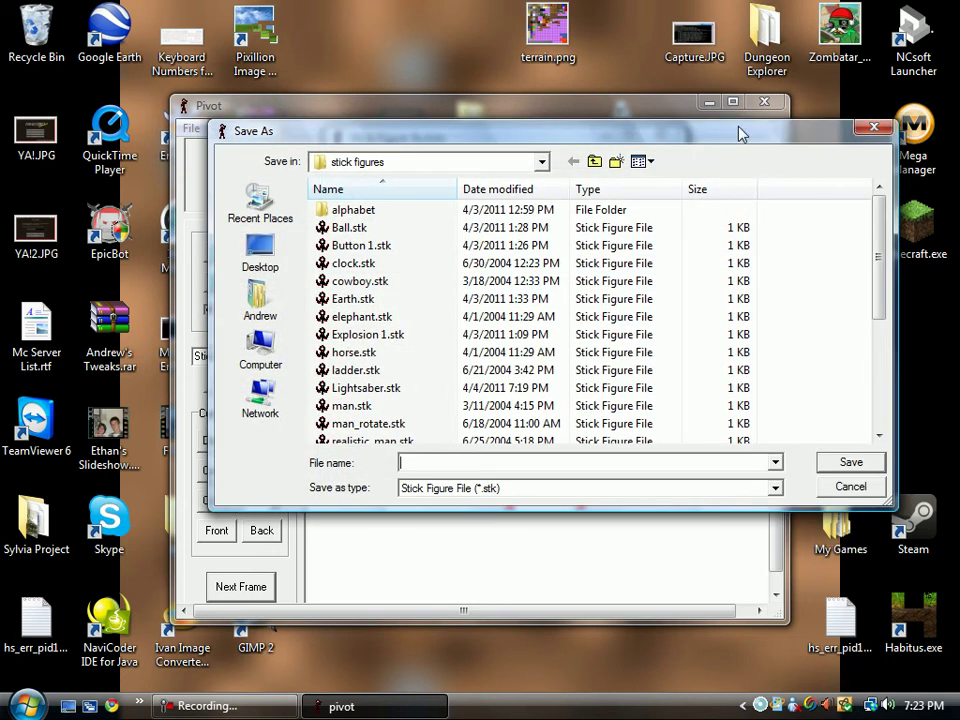
click(864, 131)
- Add the one-stick figure to the animation as Figure Type 1, then delete the added line figure
click(344, 160)
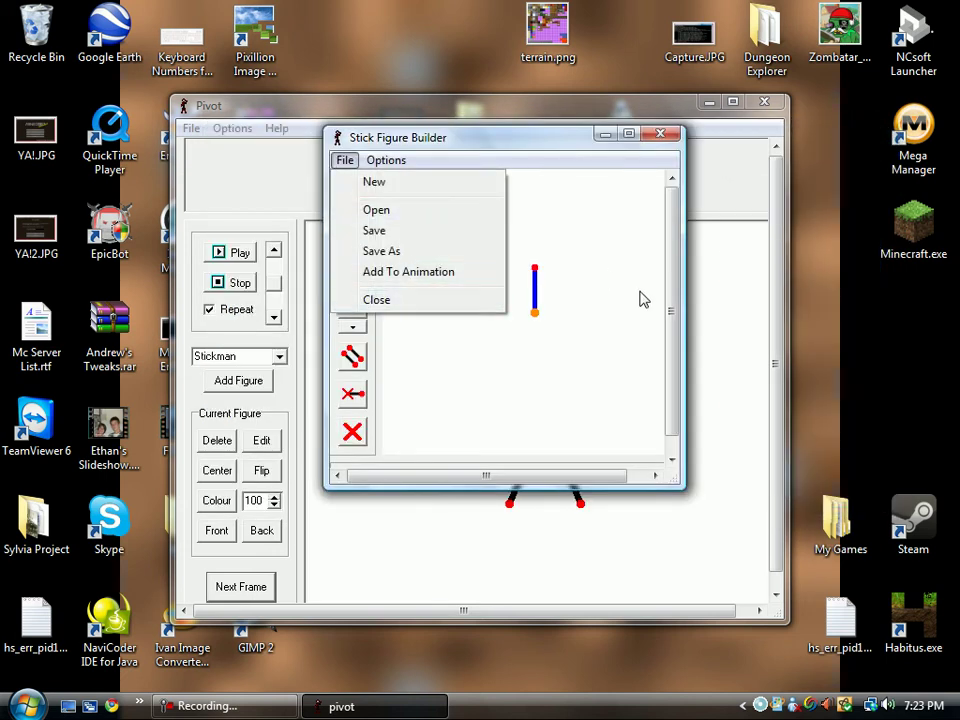
click(430, 272)
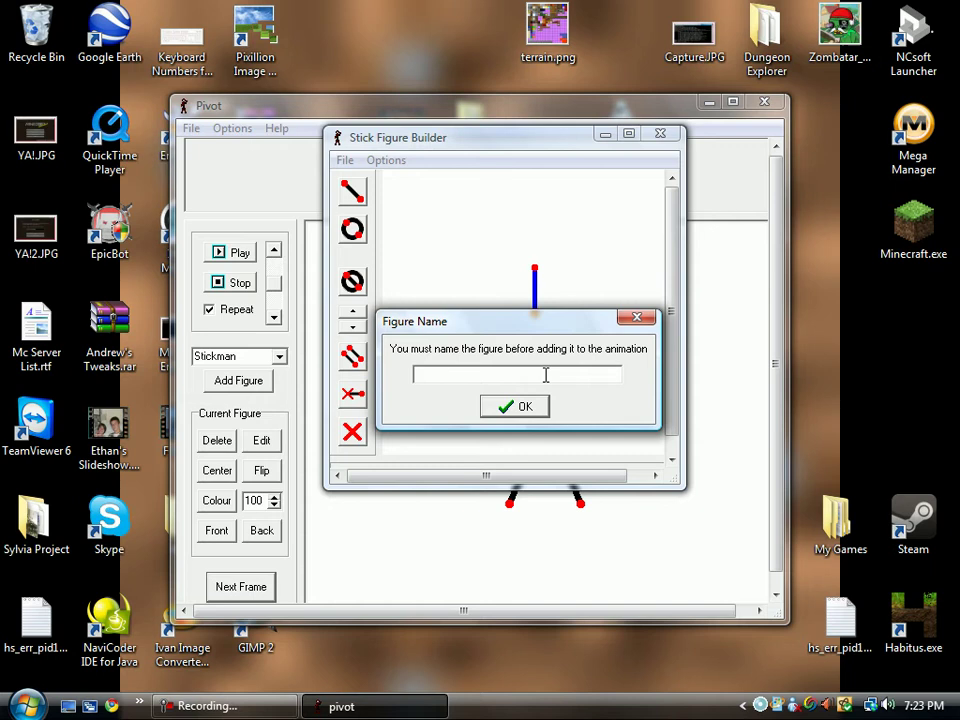
click(634, 320)
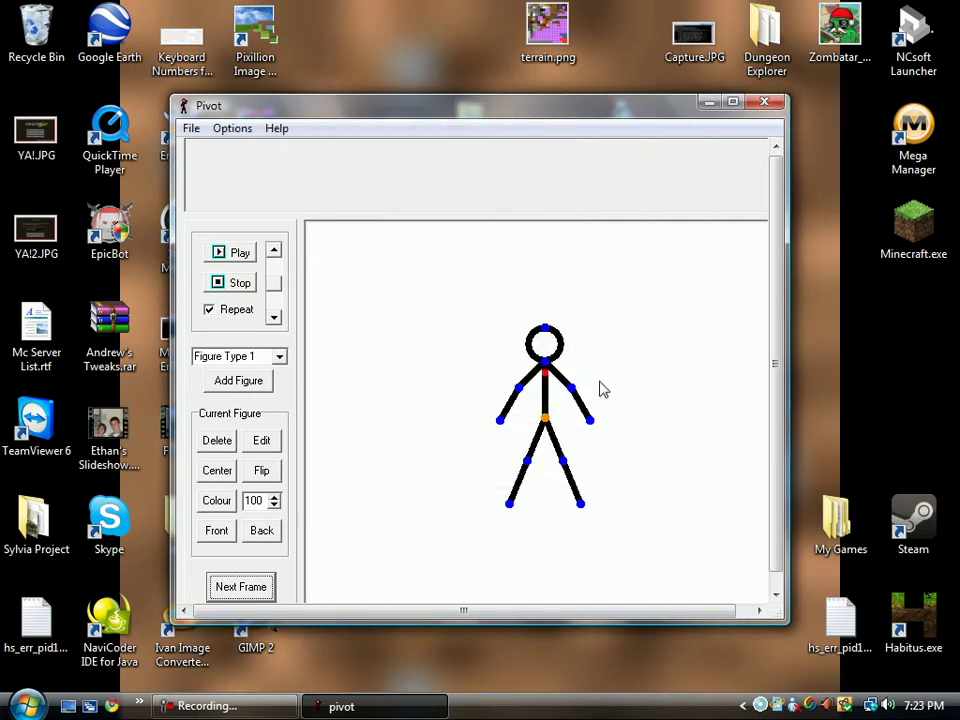
click(220, 444)
click(191, 128)
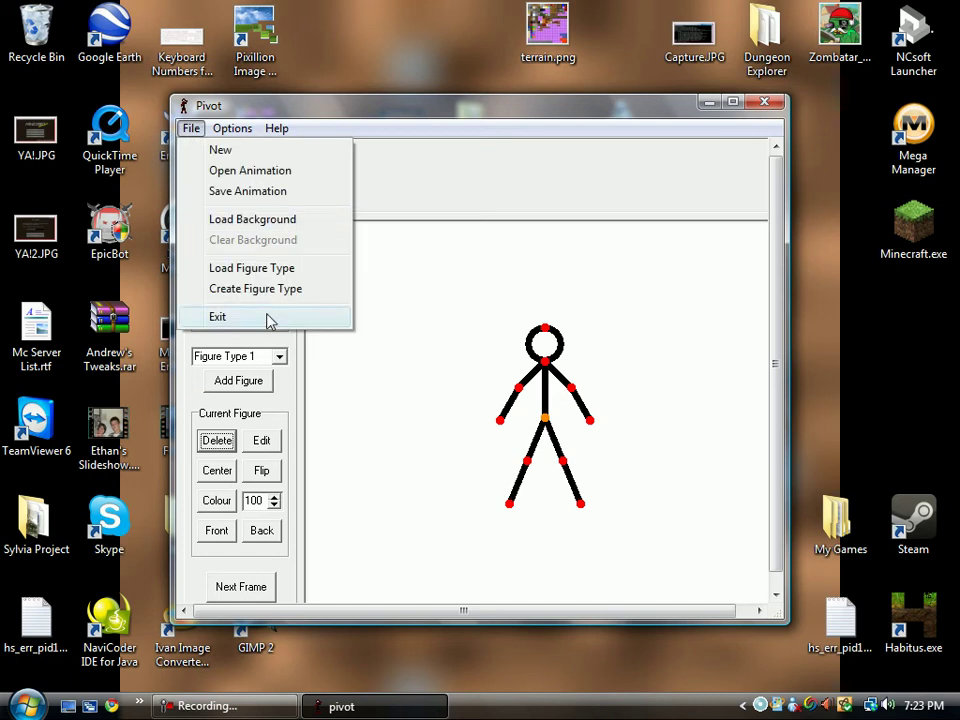
- Start another figure type, swing the stick's top end, then Undo Move to restore it
click(265, 287)
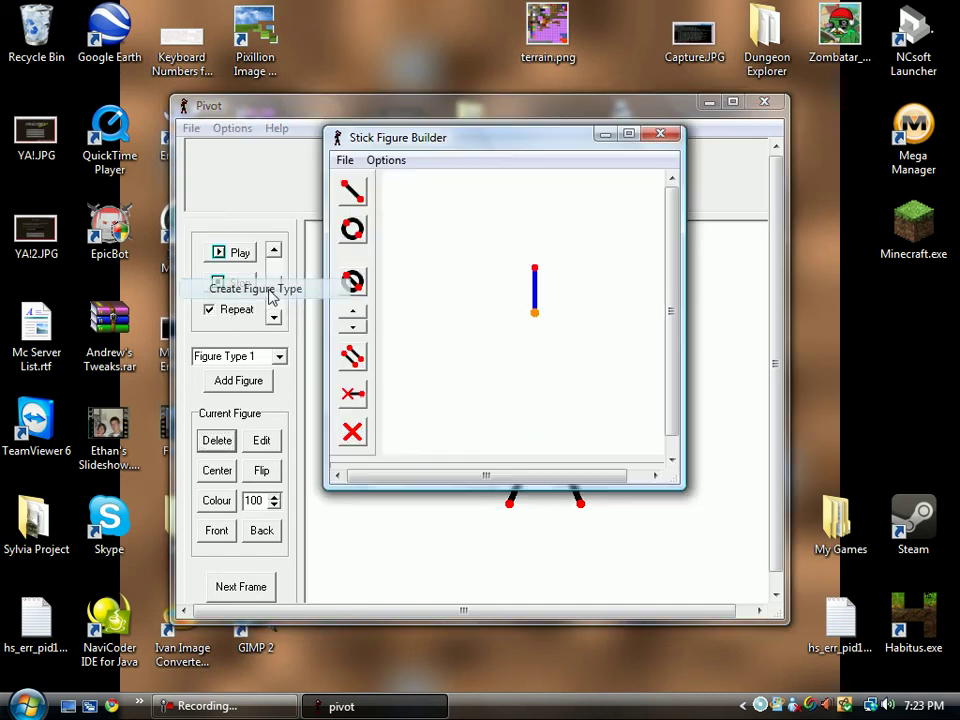
click(386, 161)
click(417, 203)
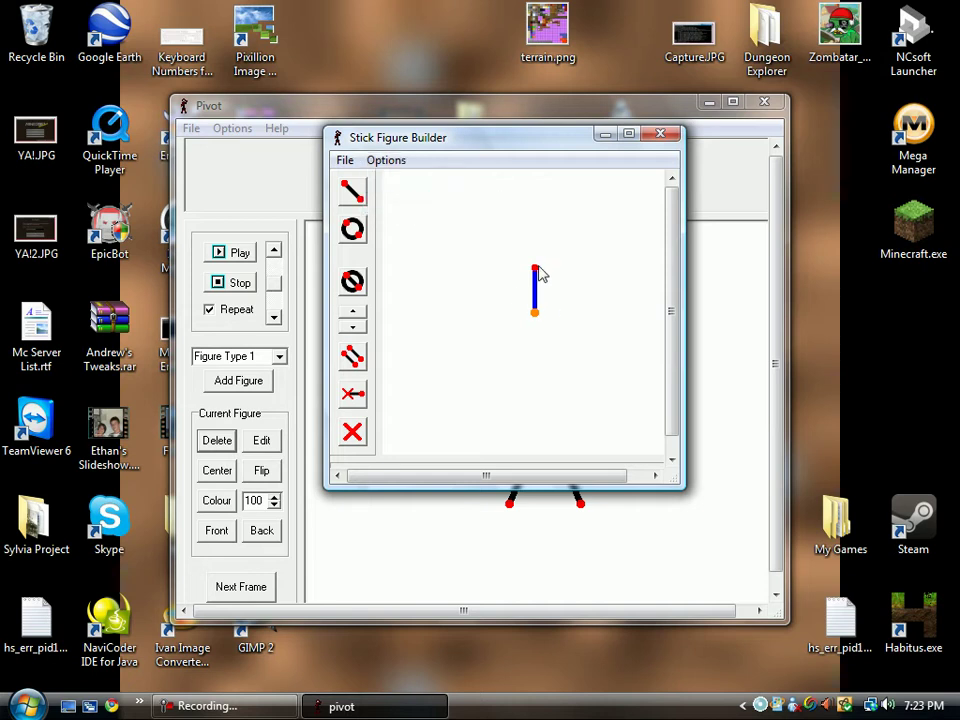
drag(537, 276, 430, 155)
click(386, 160)
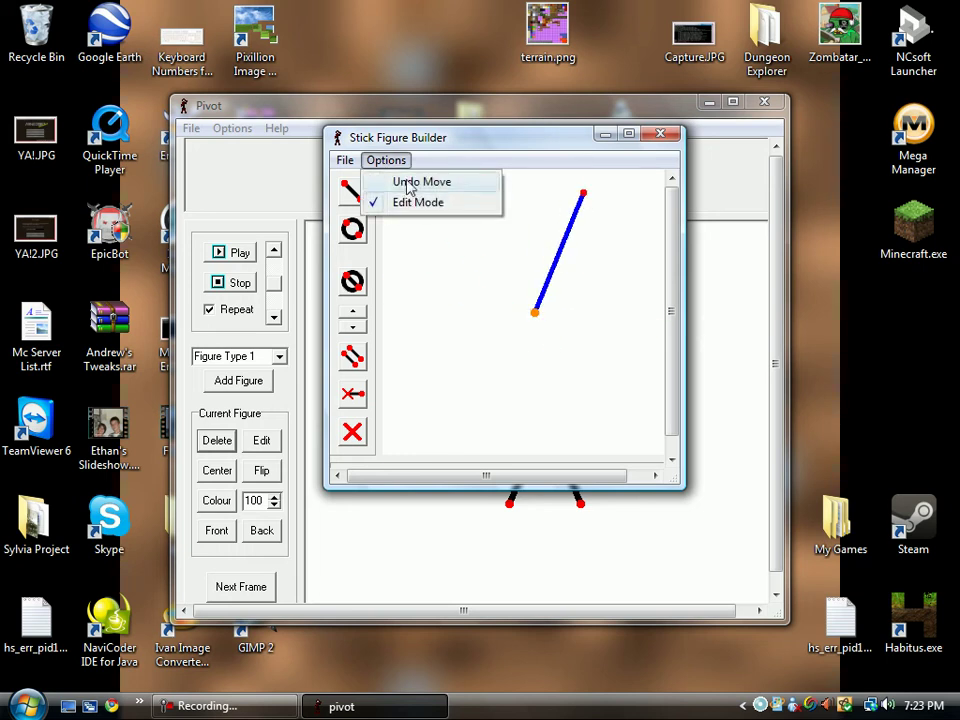
click(407, 183)
- Toggle the builder's Edit Mode option off and back on
click(392, 162)
click(413, 204)
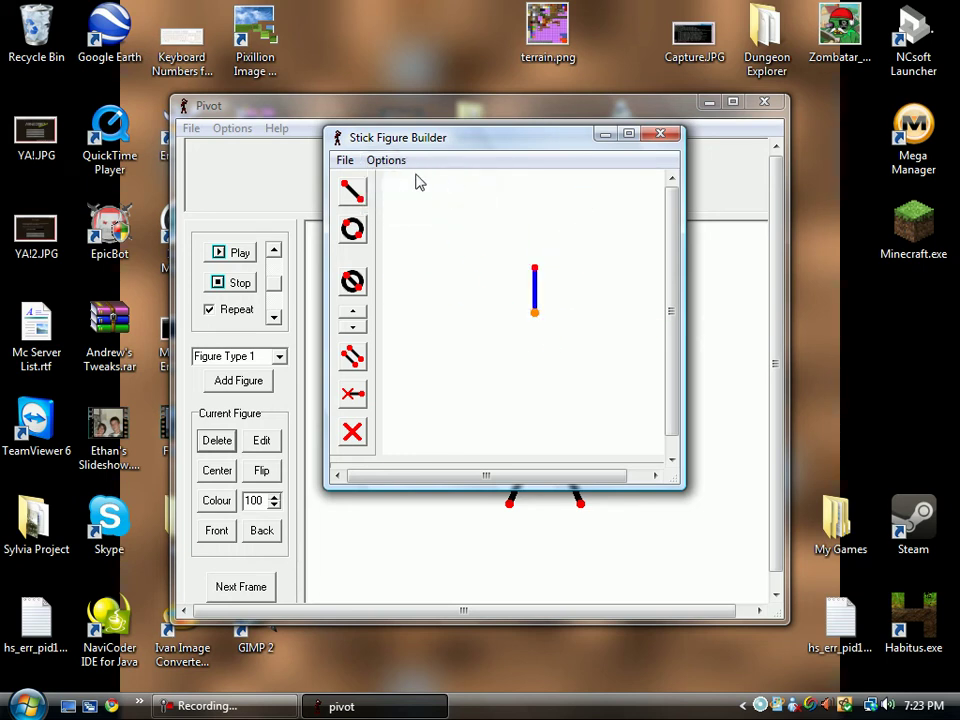
click(398, 163)
click(416, 204)
click(390, 160)
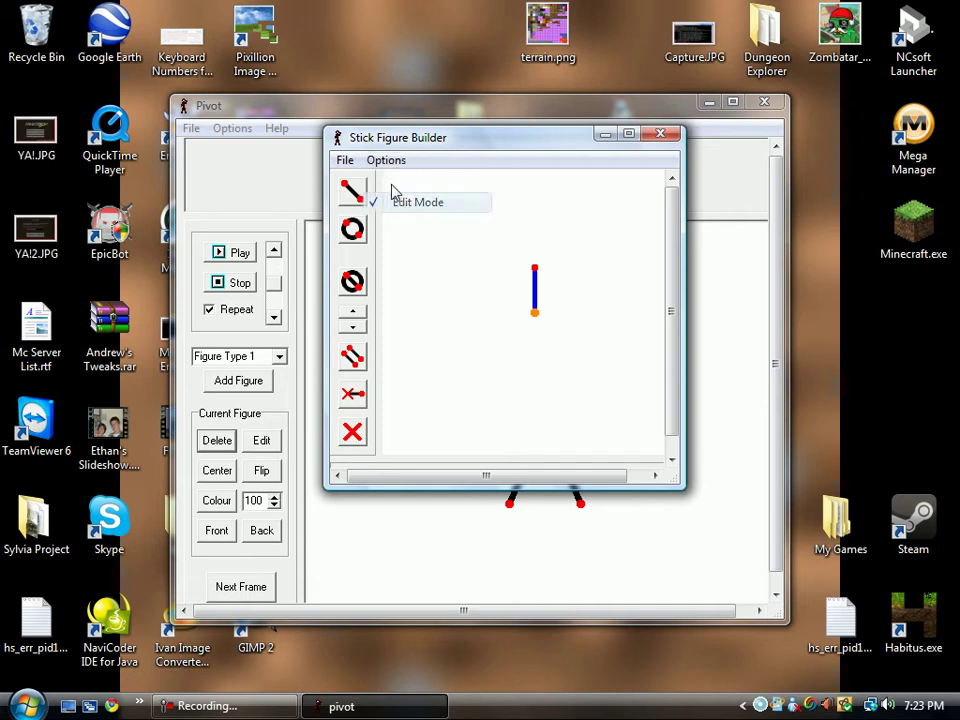
click(400, 204)
click(390, 162)
click(399, 208)
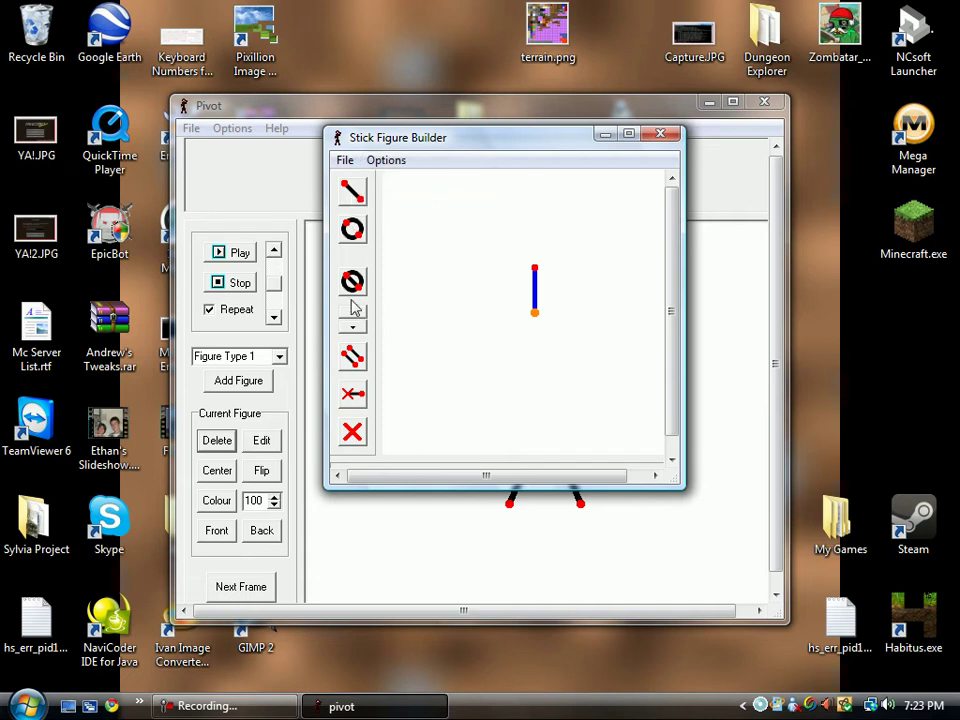
click(356, 193)
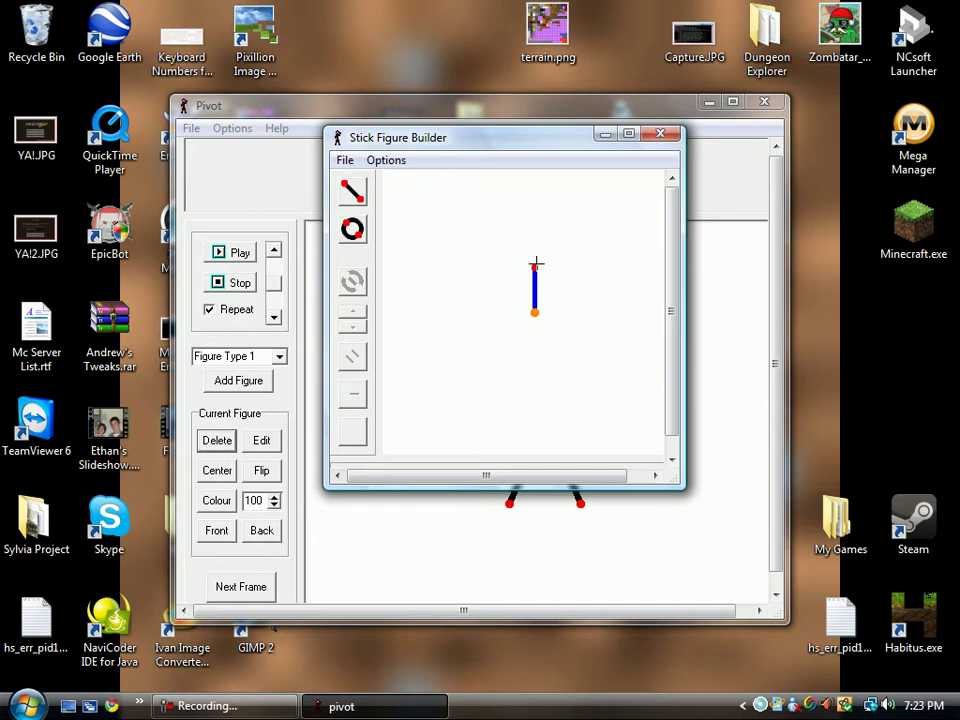
drag(534, 268, 471, 331)
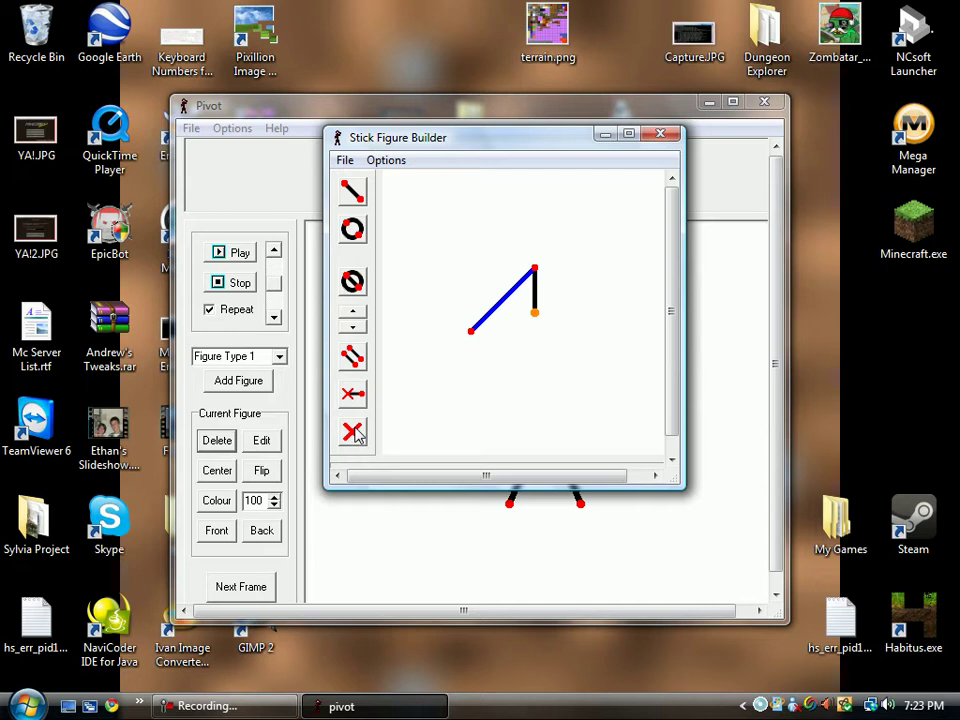
click(353, 432)
- Add a circle head atop the stick, try it as a line and move the figure, then delete the head
click(360, 243)
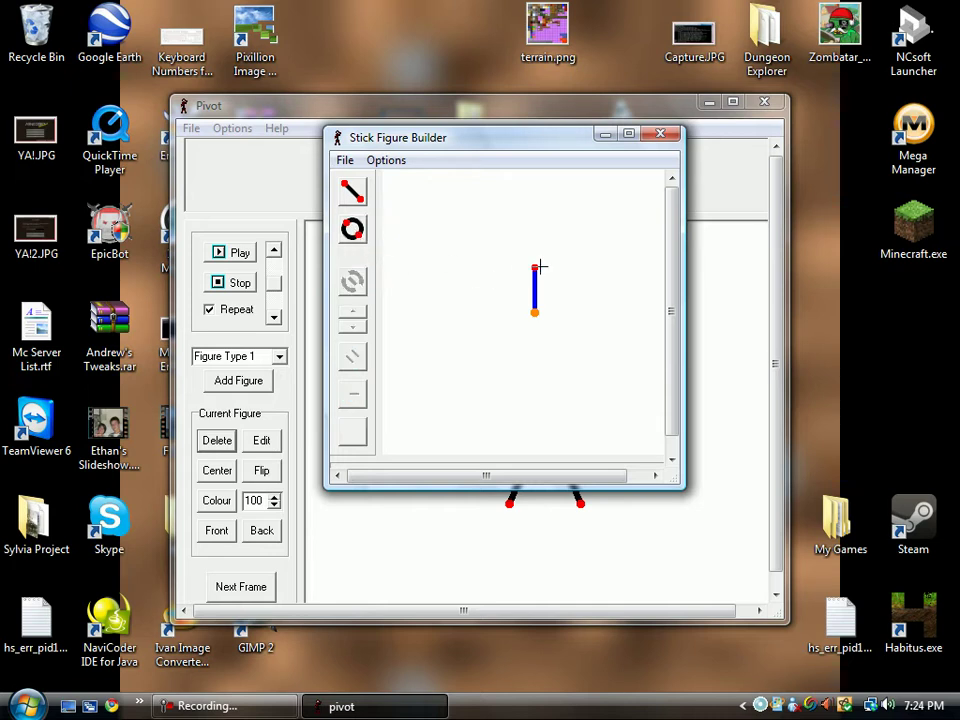
drag(533, 267, 534, 228)
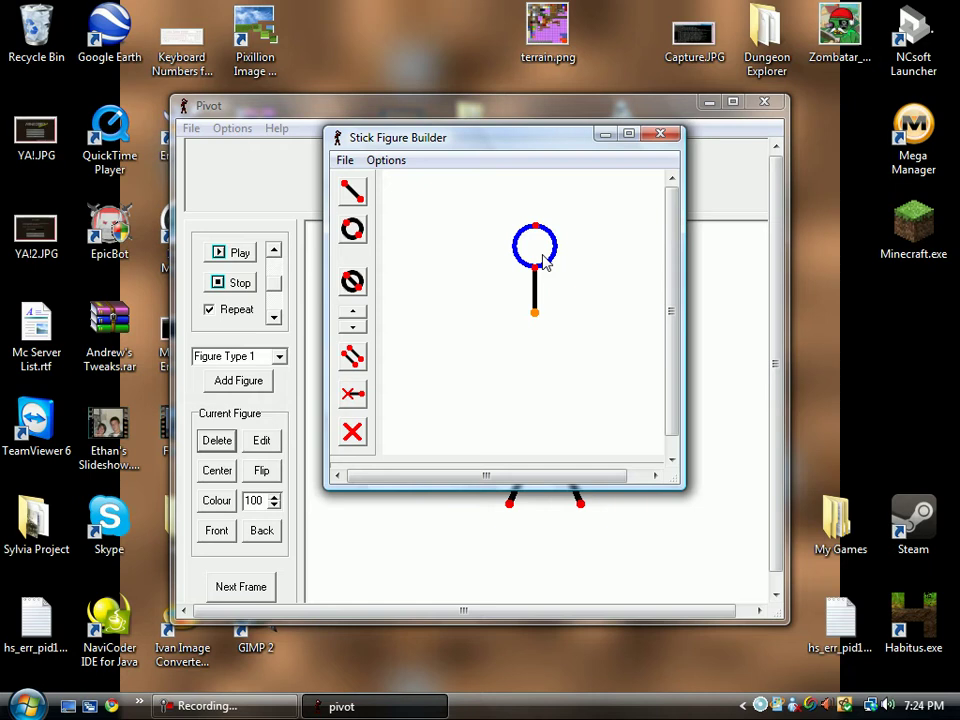
drag(540, 277, 536, 194)
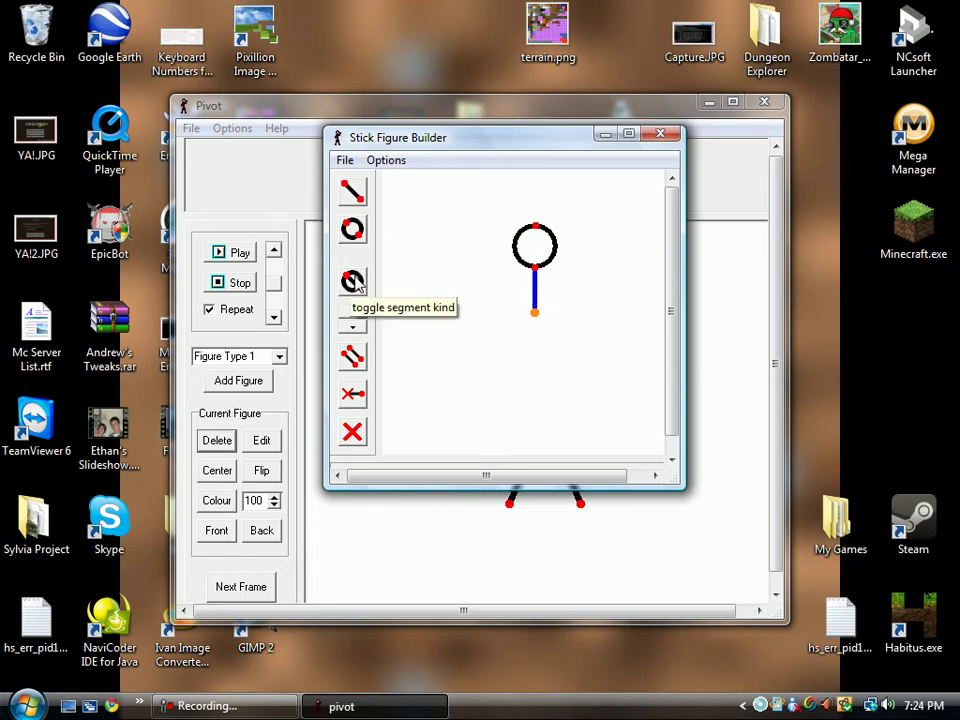
click(537, 228)
click(352, 281)
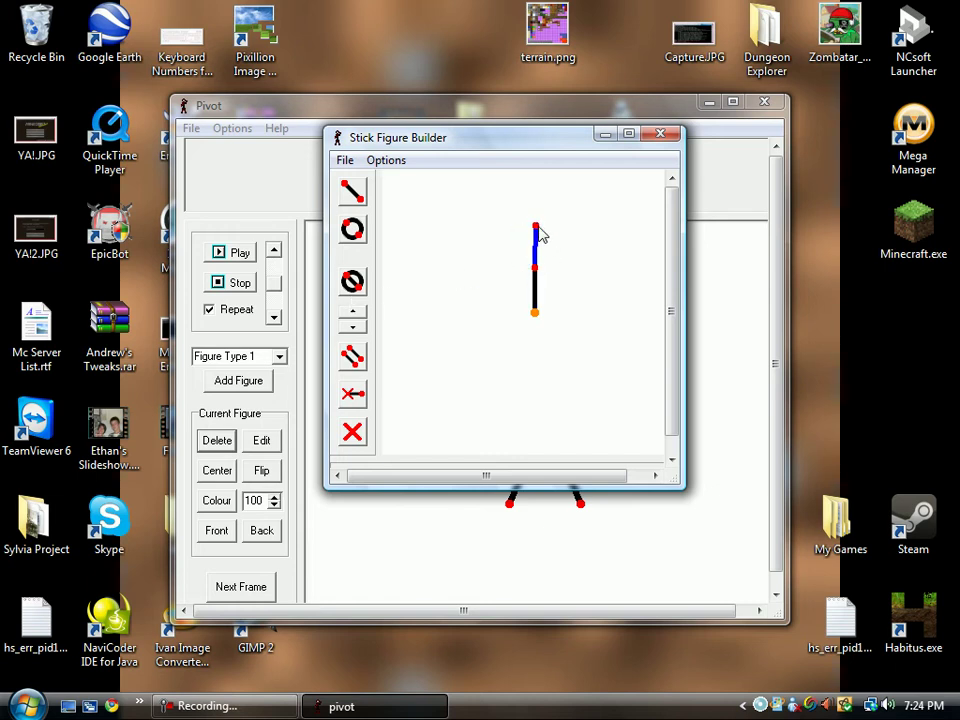
drag(539, 228, 535, 221)
drag(535, 313, 508, 338)
click(352, 281)
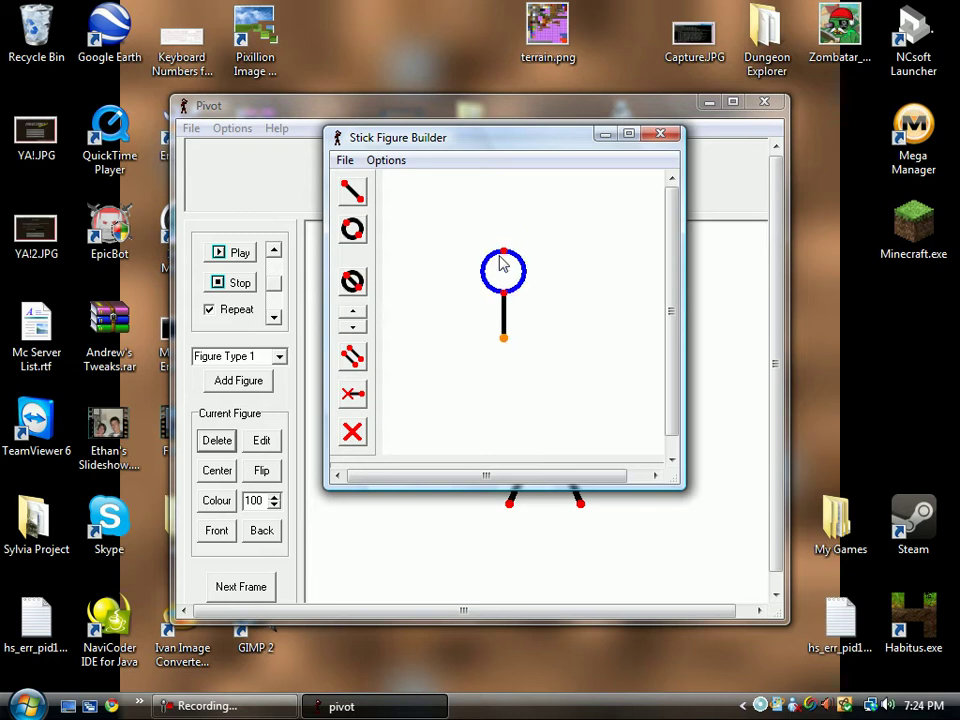
click(353, 430)
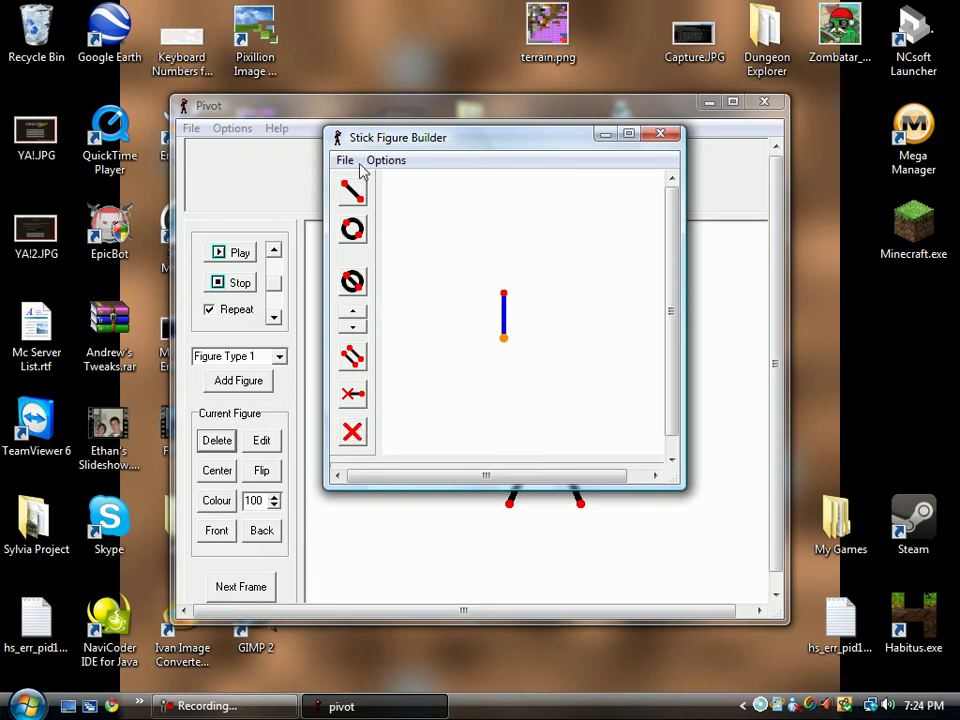
- Draw a new circle head from the neck's top and stand it upright using the circle/line toggle
click(352, 229)
drag(503, 289, 444, 241)
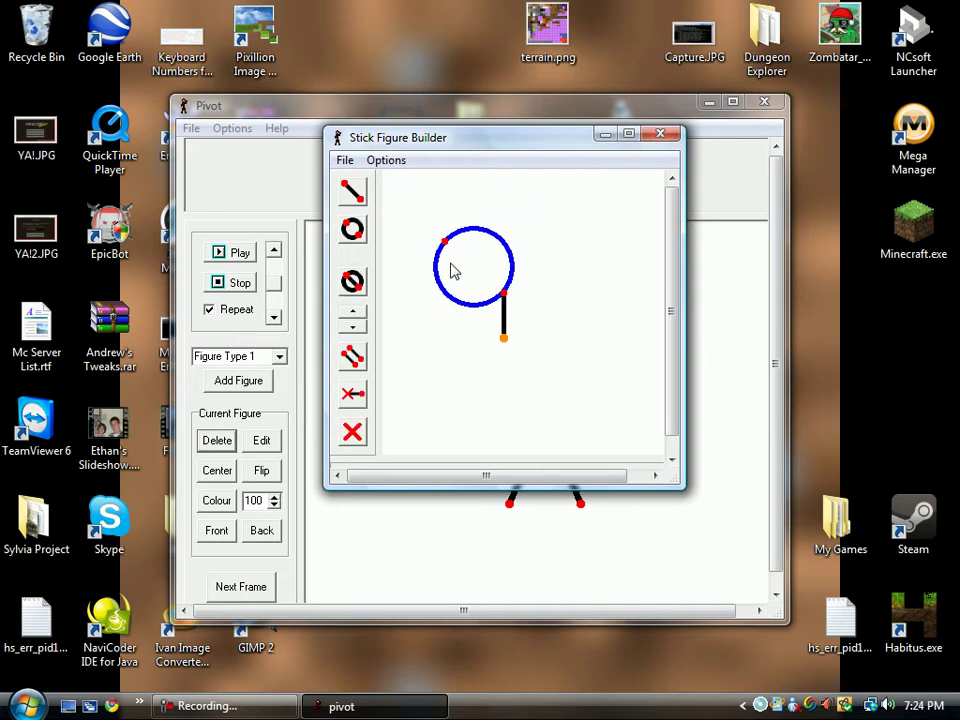
click(352, 281)
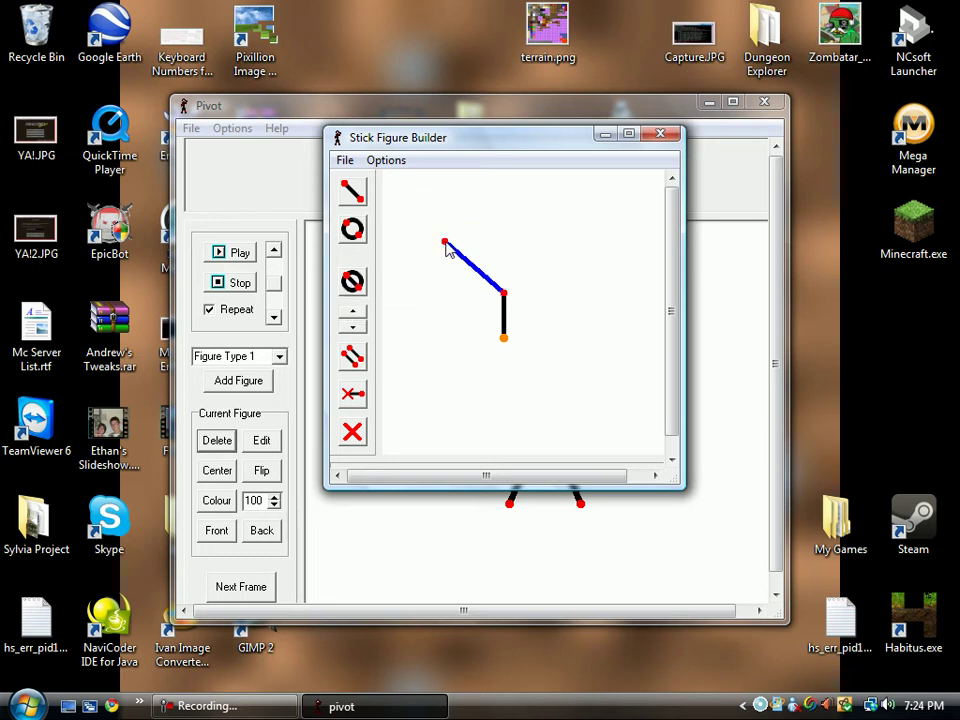
drag(446, 246, 500, 135)
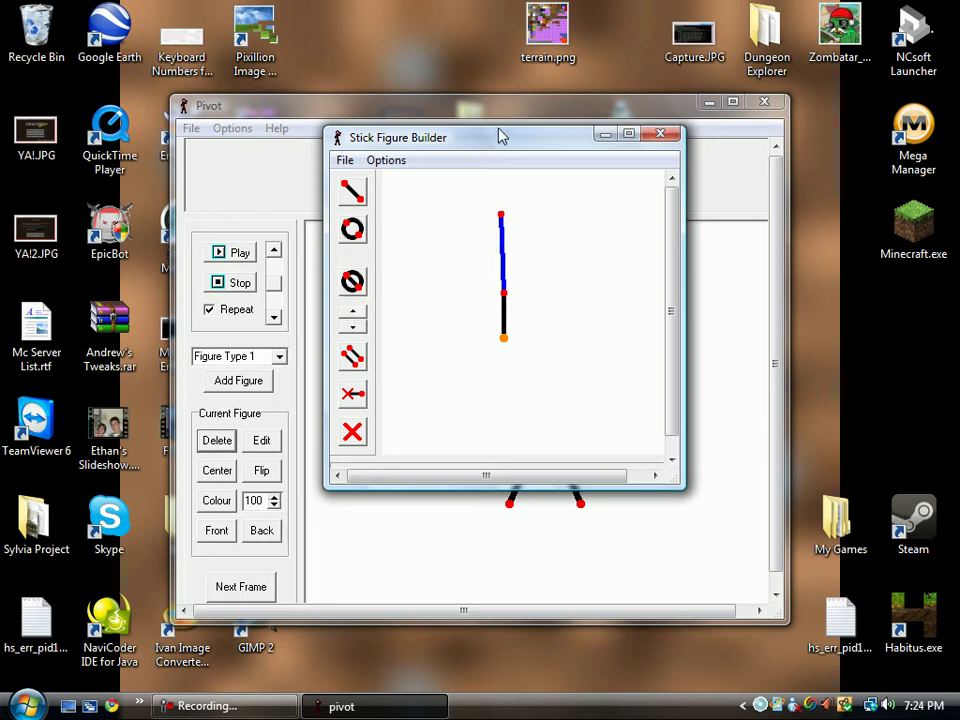
click(352, 281)
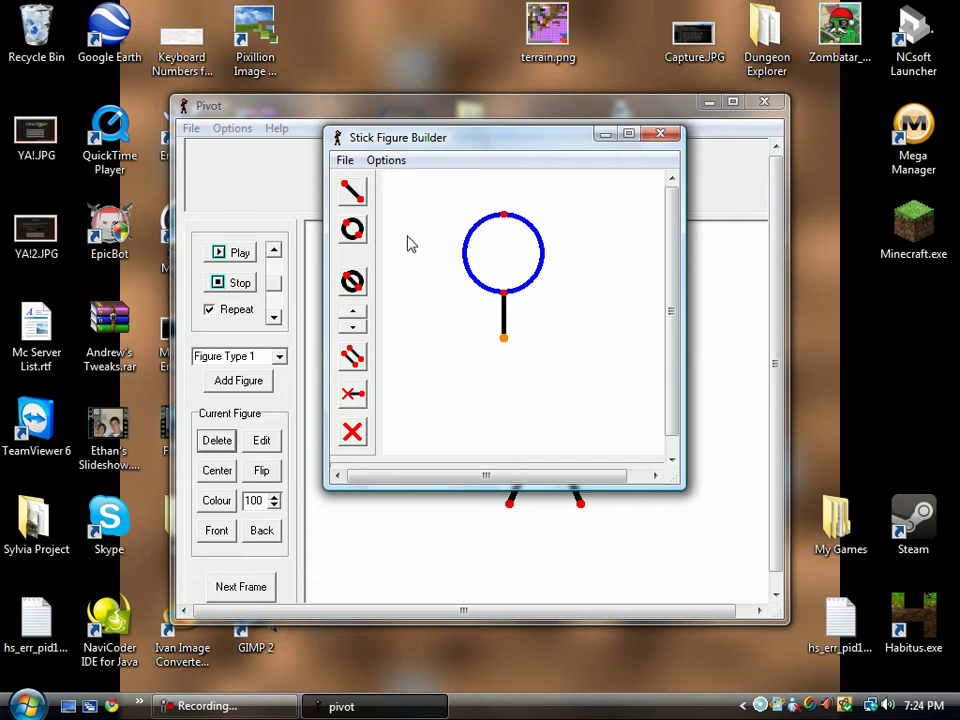
- With Edit Mode on, shrink the head by pulling its top down, then toggle Edit Mode
click(392, 160)
click(424, 203)
drag(503, 216, 505, 257)
click(386, 160)
click(394, 216)
- Turn the head back into a circle and make the body stick one step thinner
click(352, 283)
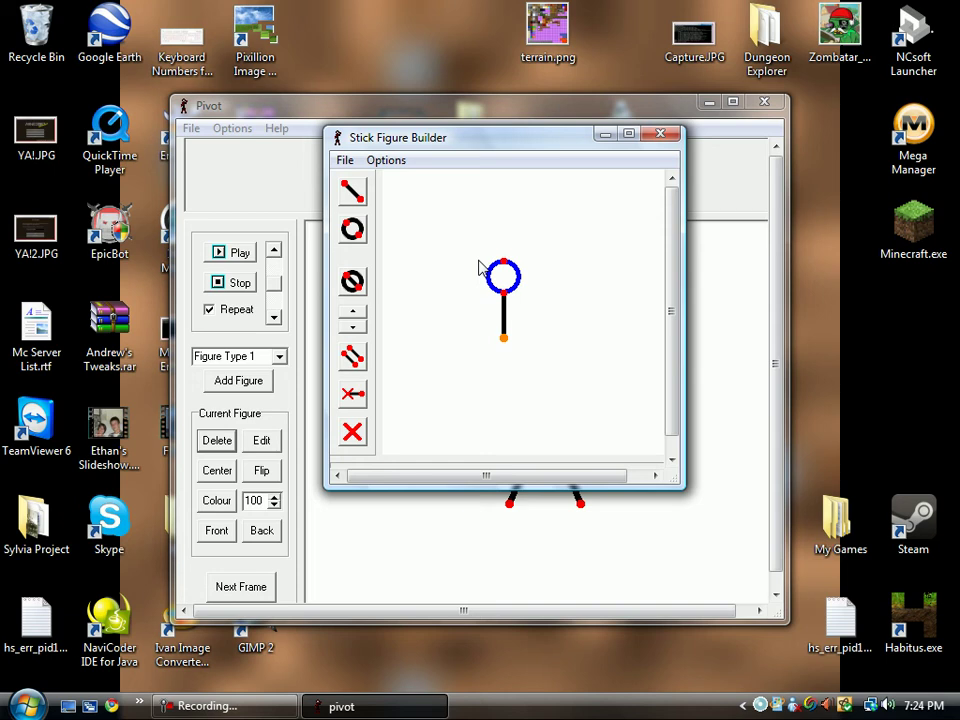
click(504, 310)
click(354, 327)
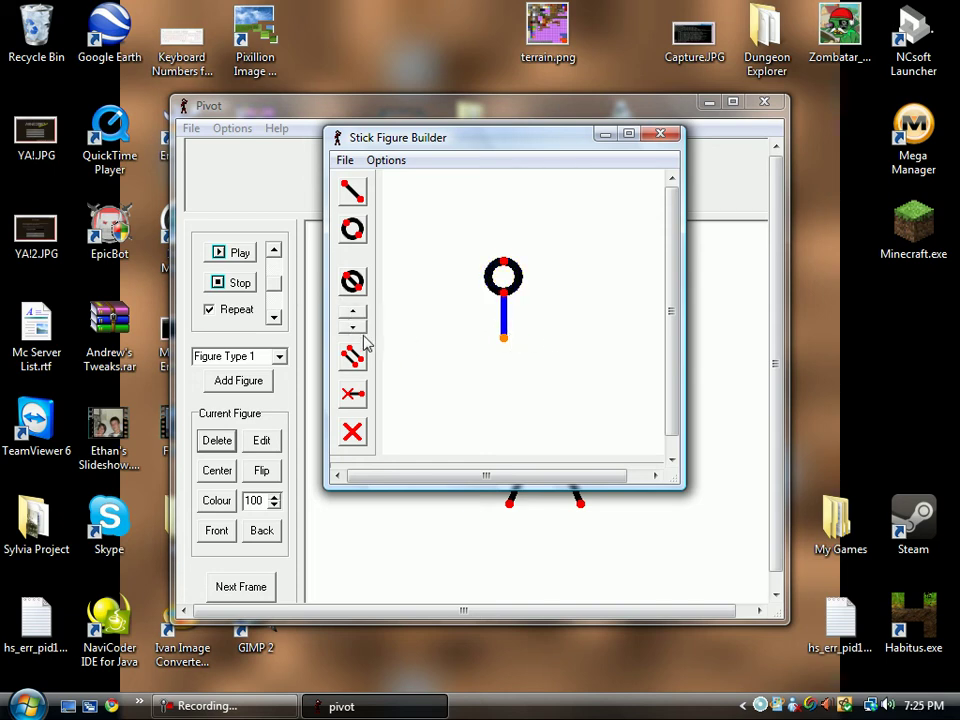
- Thicken the head circle five steps into a solid black disc, then swing the body stick
click(505, 262)
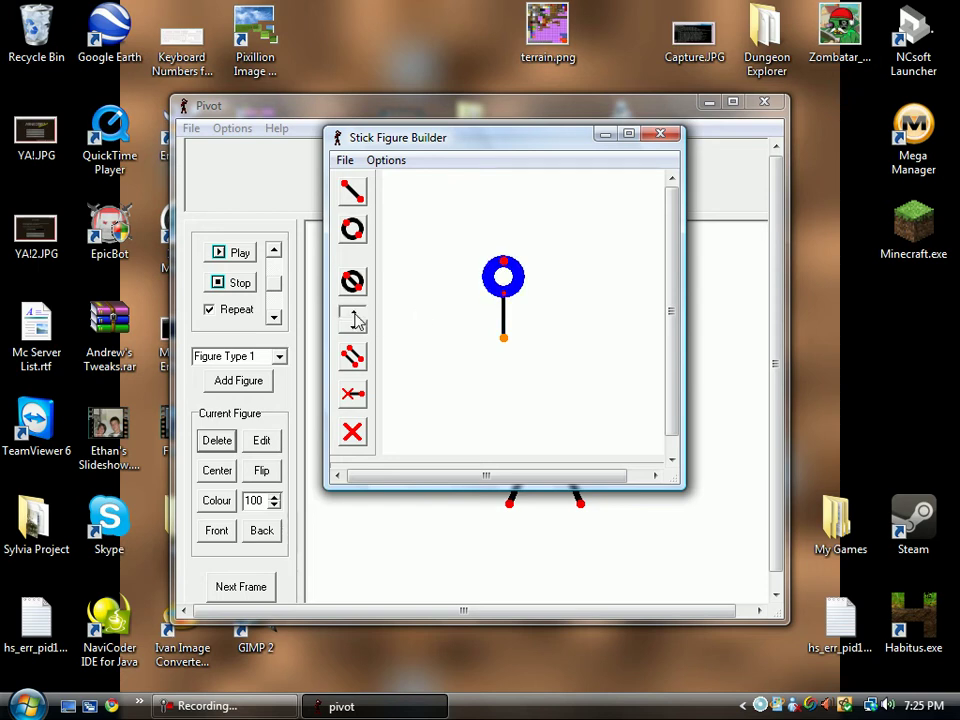
click(356, 316)
click(356, 316)
click(356, 316)
click(356, 316)
click(356, 316)
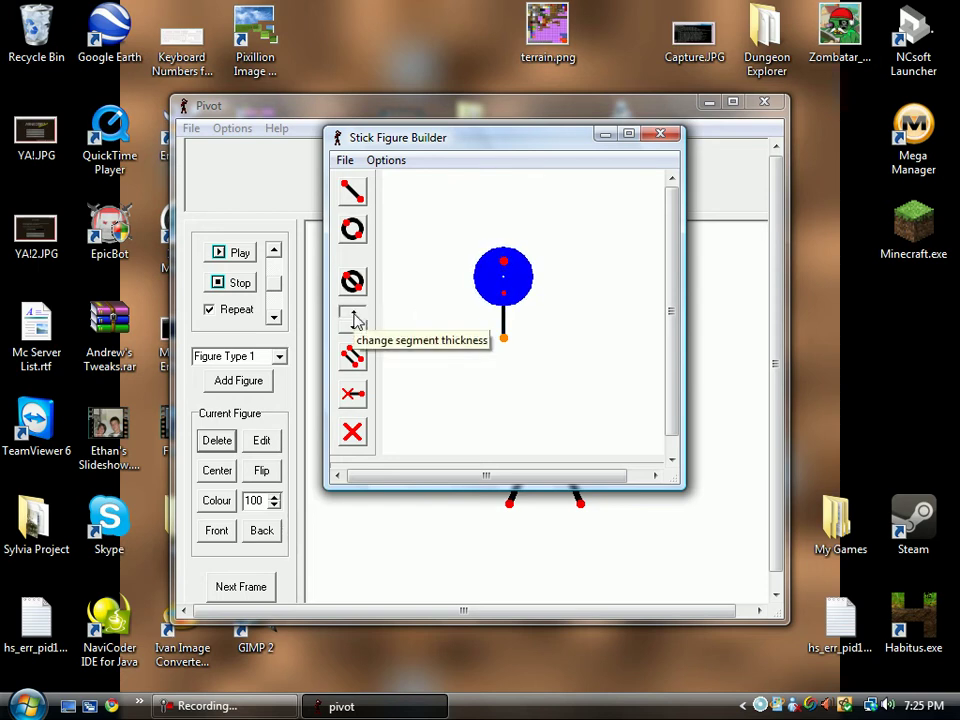
click(356, 316)
drag(505, 297, 506, 236)
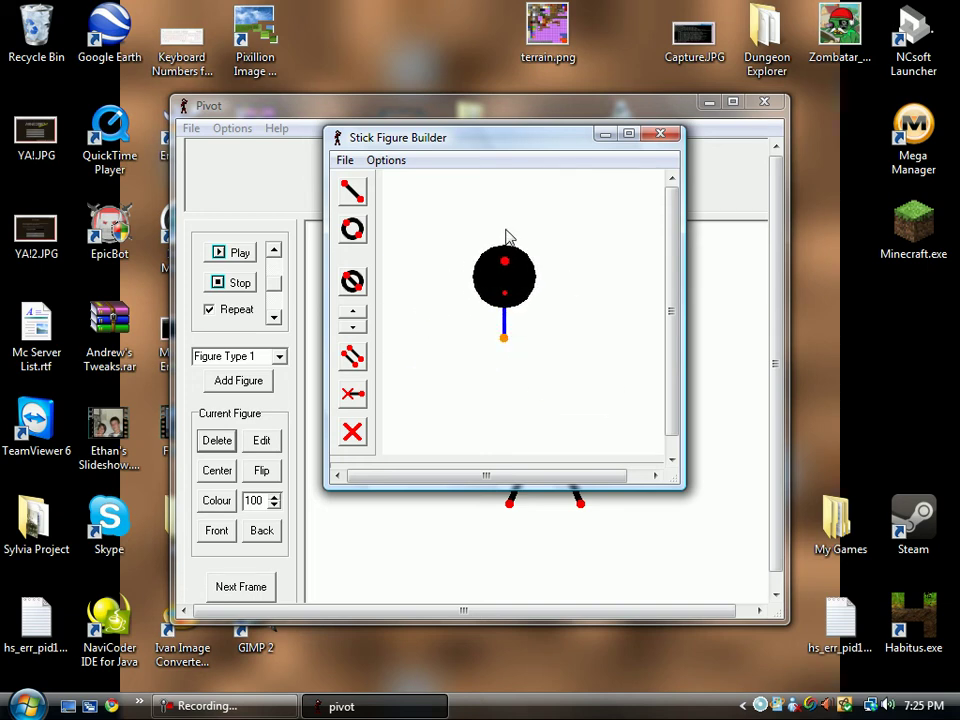
- Duplicate the body stick, delete the copy, and thin the head four steps back to a hollow ring
click(352, 357)
click(505, 302)
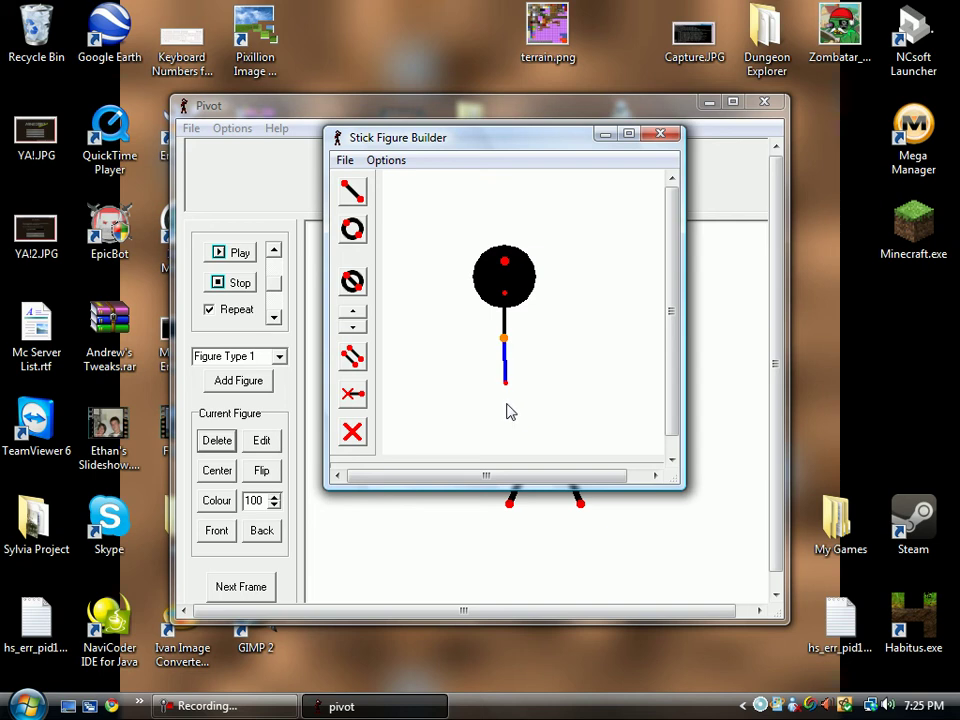
click(352, 432)
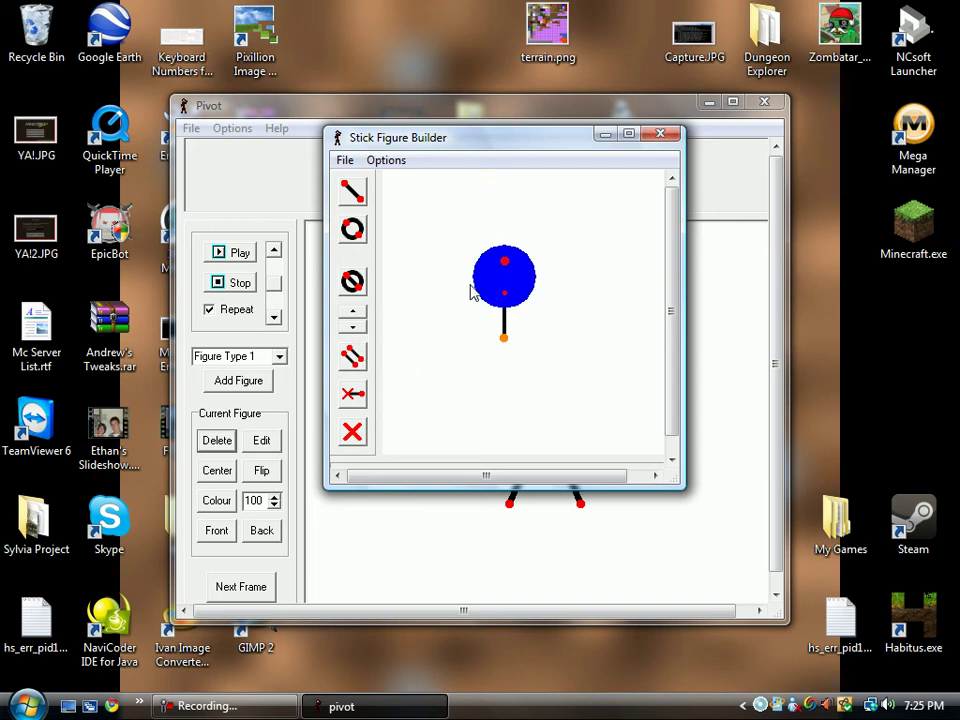
click(352, 327)
click(352, 327)
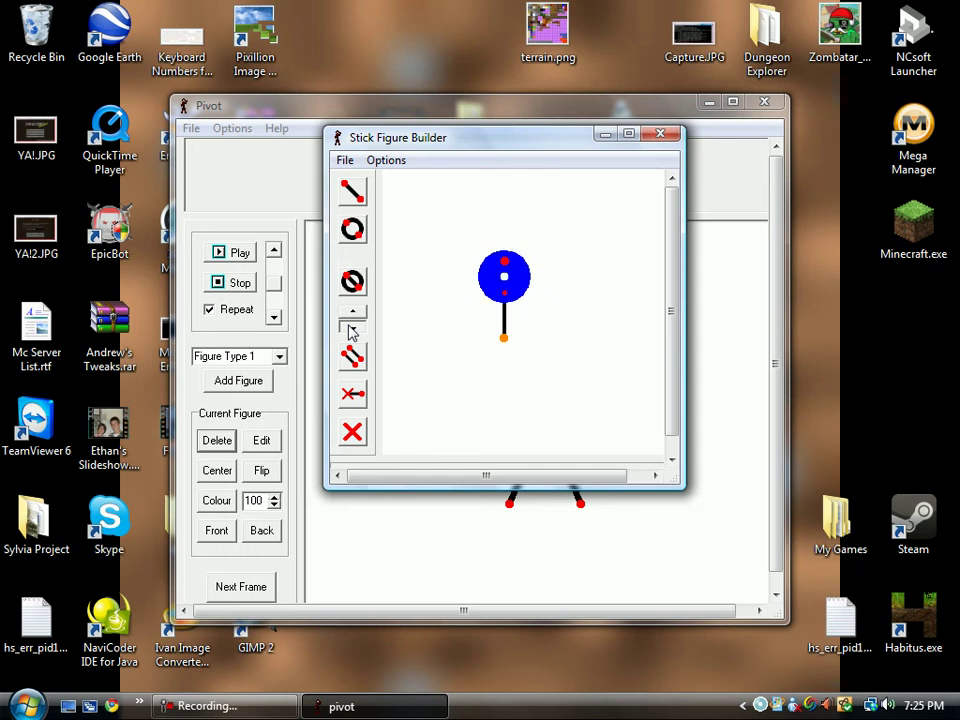
click(352, 327)
click(352, 327)
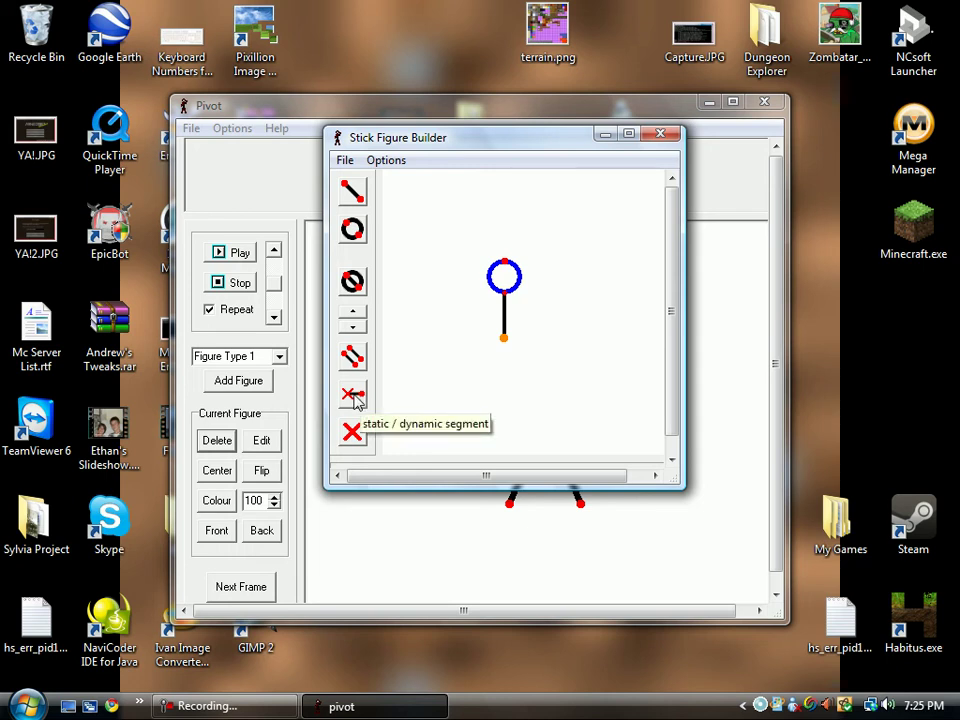
- Add the head-and-stick figure to the animation, entering 'Wand' as its figure name
click(504, 297)
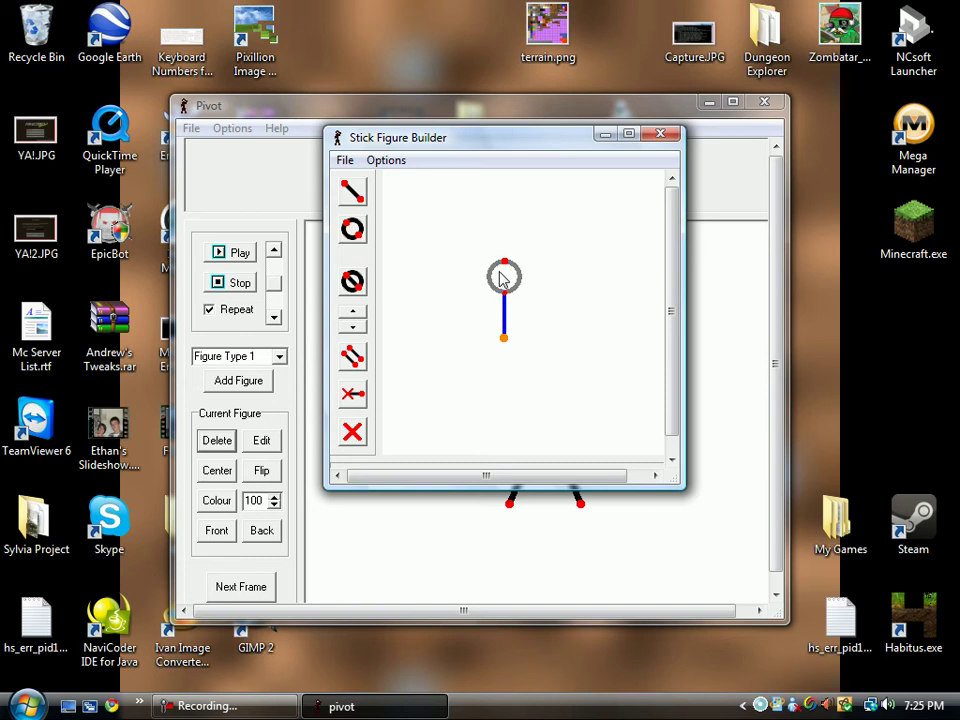
click(504, 264)
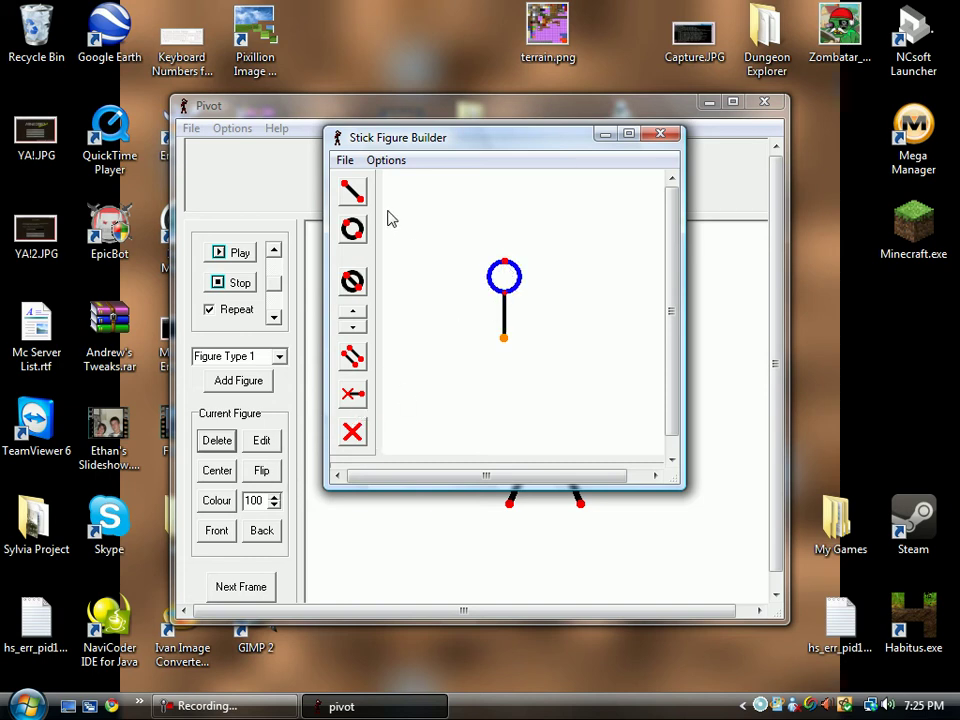
click(344, 160)
click(408, 271)
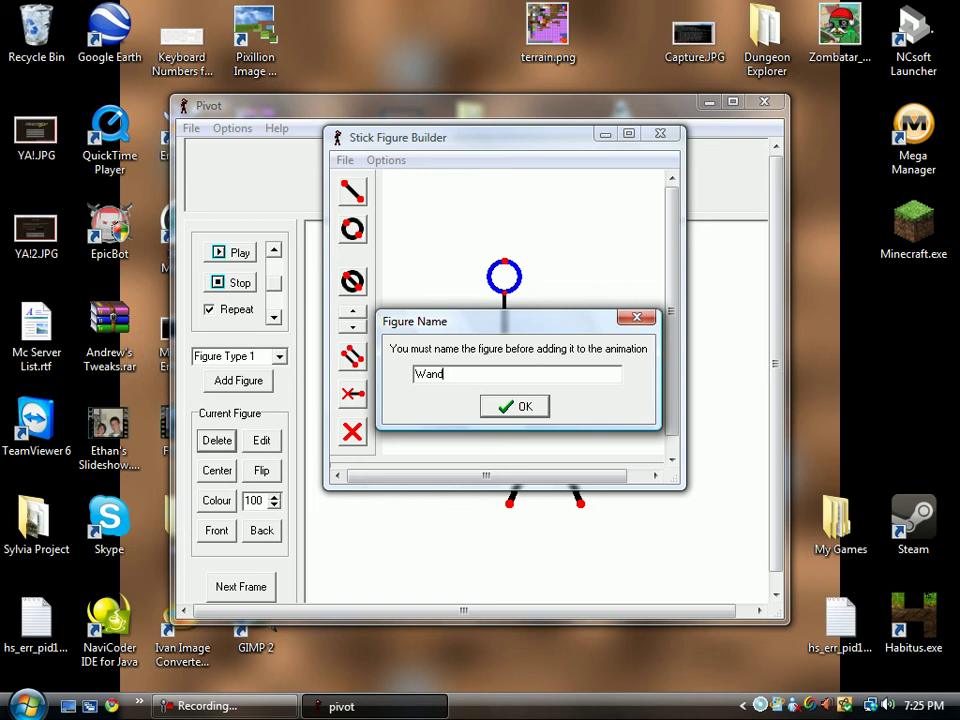
- Confirm the name Wand, place the wand left of the stickman, and swing it around its base
key(Return)
drag(549, 423, 399, 458)
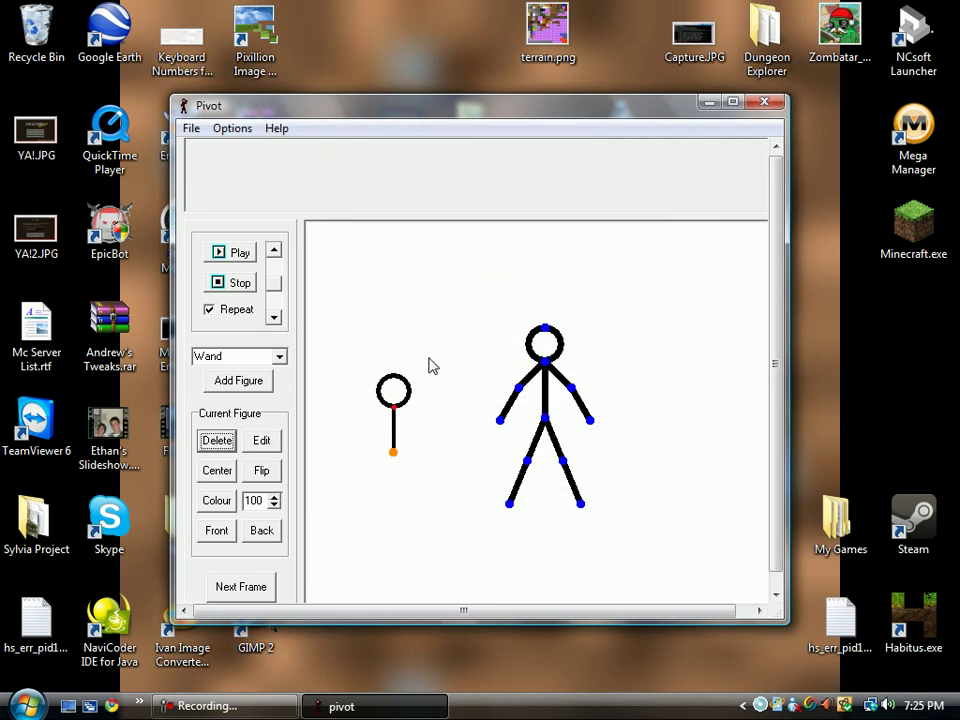
drag(394, 410, 395, 355)
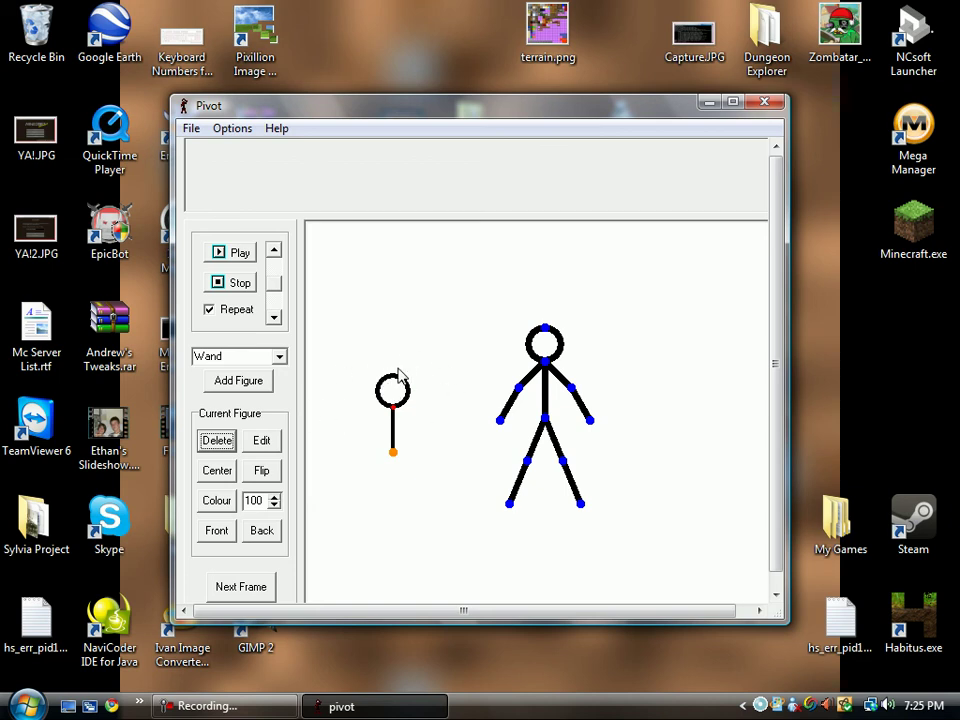
drag(396, 415, 447, 368)
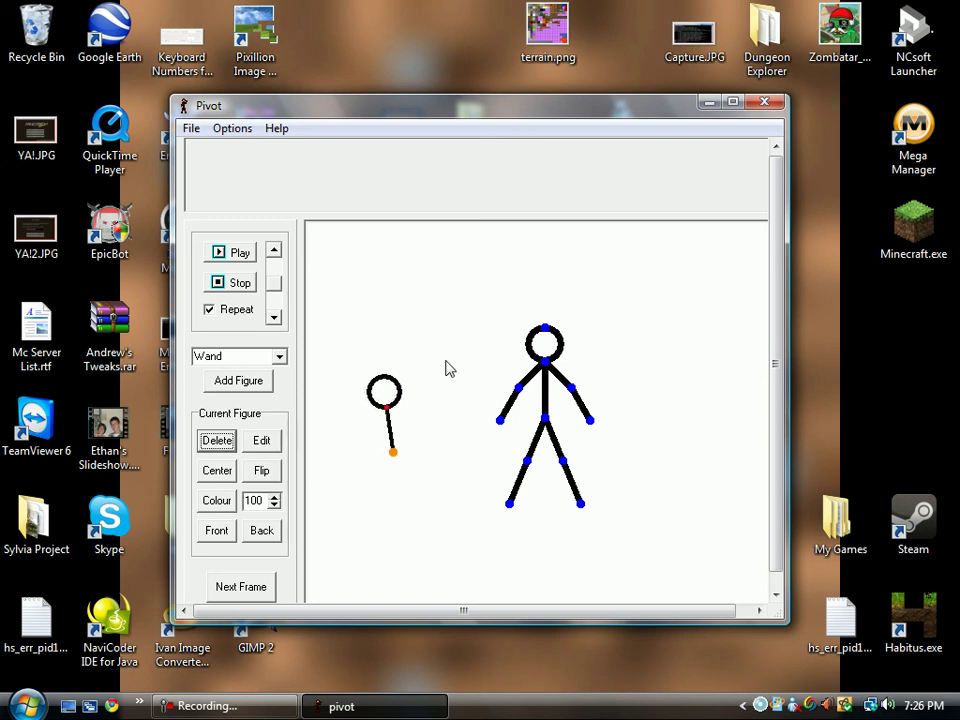
- Raise the stickman's left arm outward, then delete the wand figure from the frame
drag(519, 394, 396, 428)
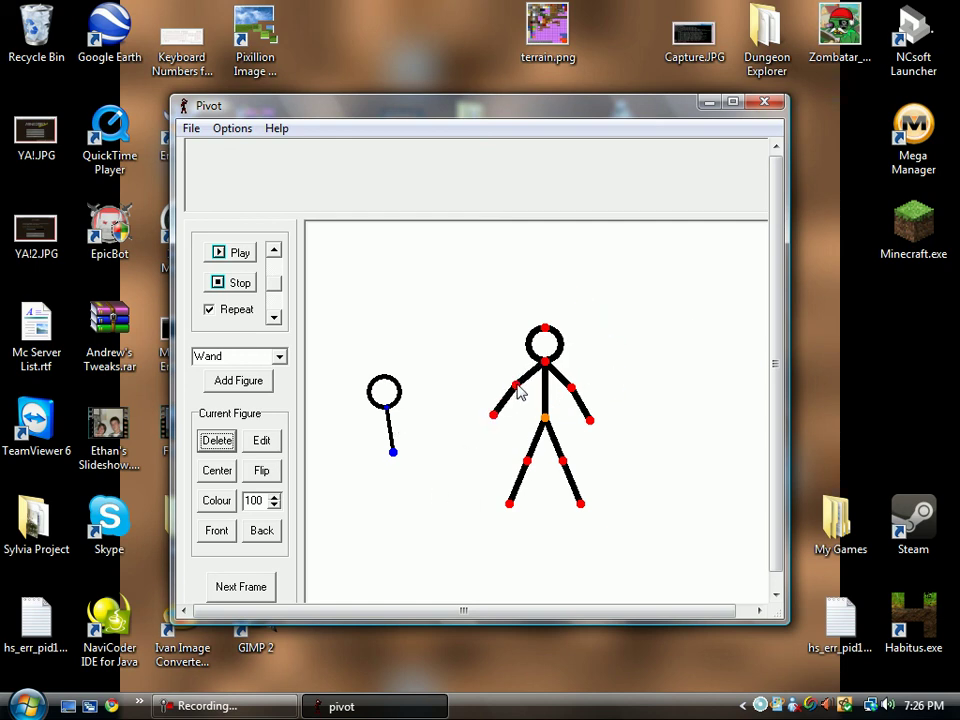
drag(517, 392, 521, 394)
click(392, 453)
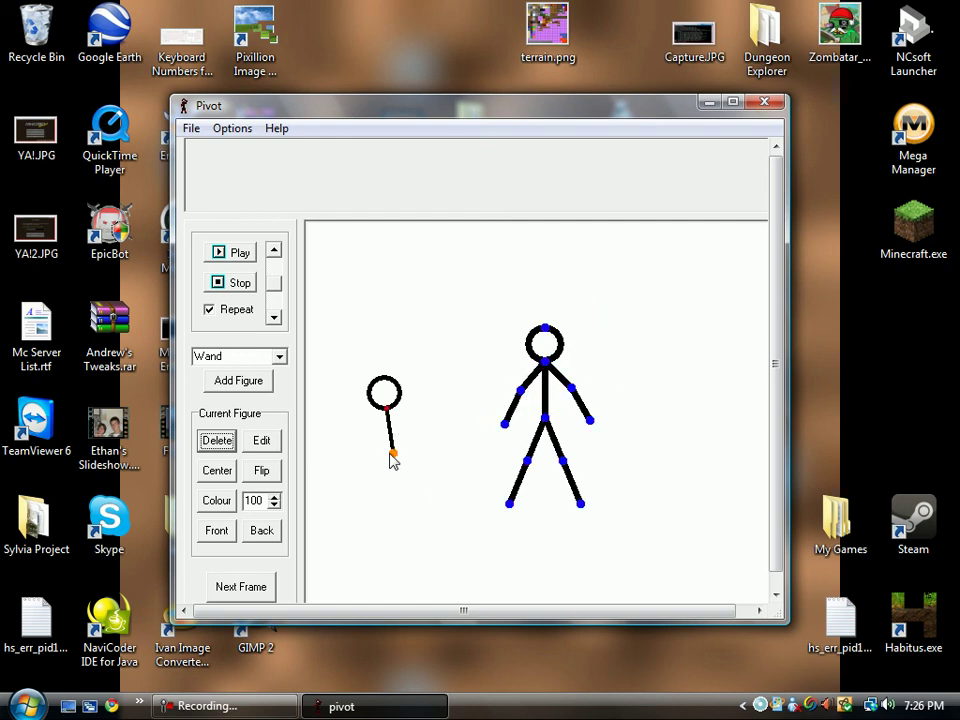
click(218, 445)
click(191, 129)
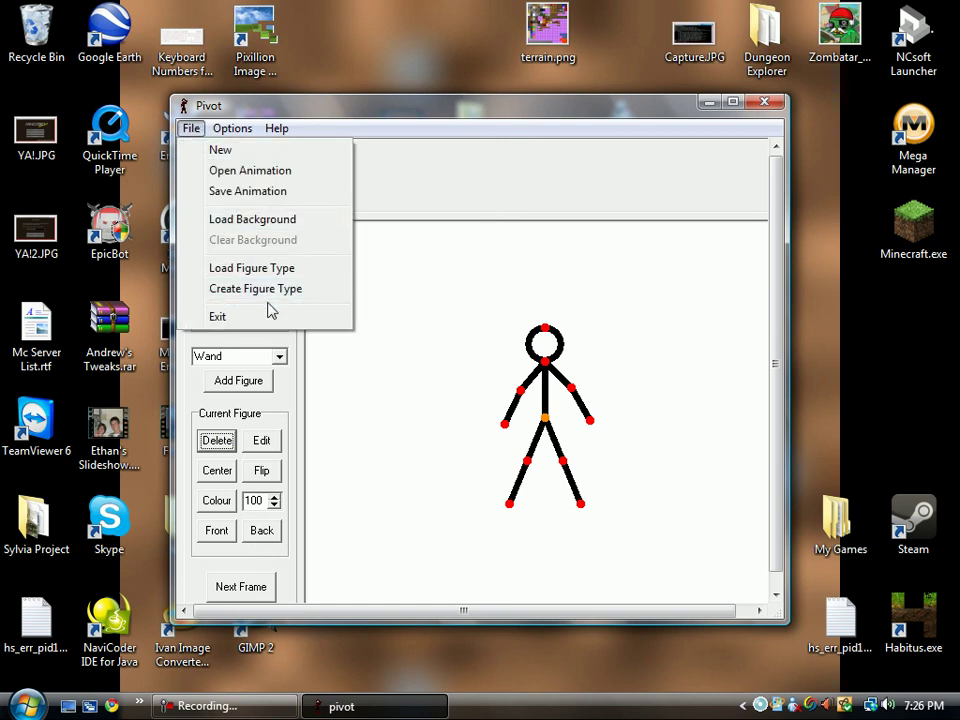
- Reopen the builder with a new blank figure, reposition its window, and shift the segment left
click(268, 291)
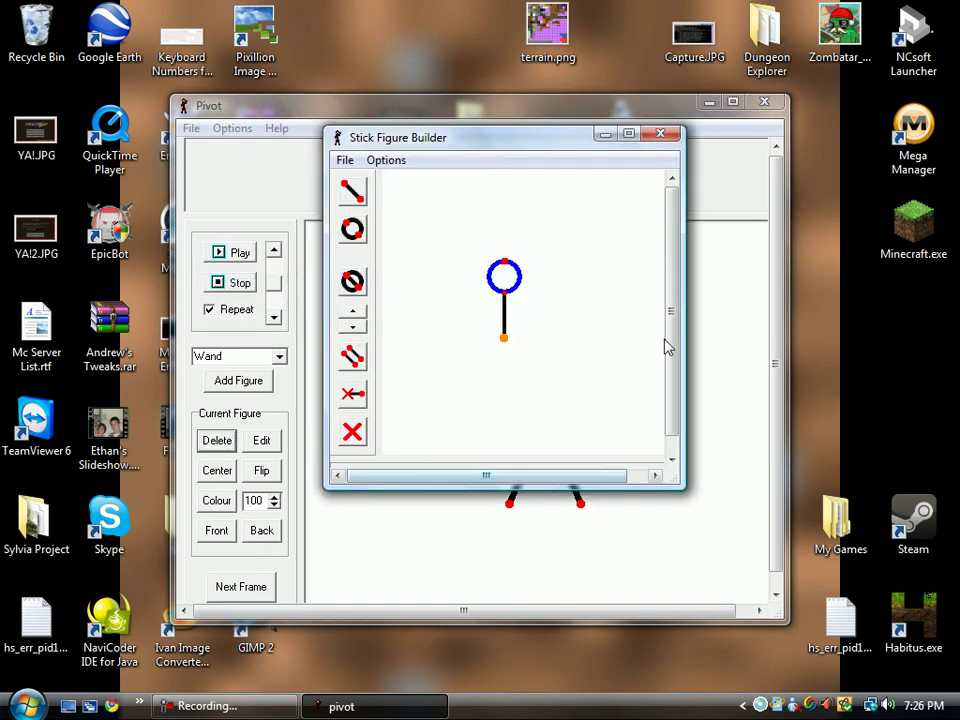
drag(561, 143, 594, 180)
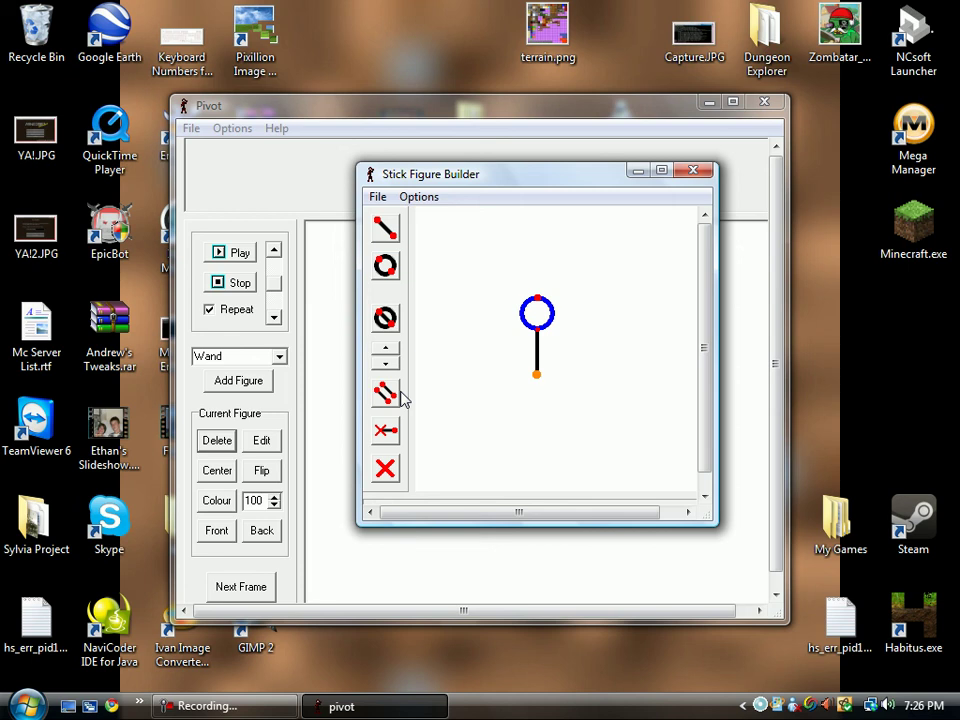
click(377, 196)
click(375, 220)
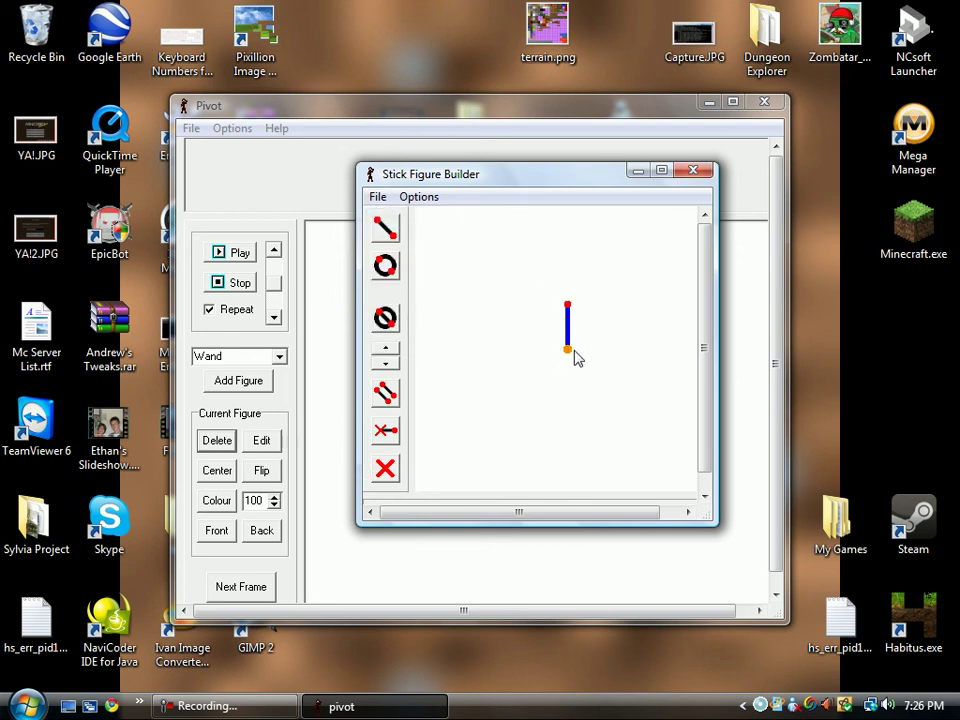
drag(575, 357, 534, 364)
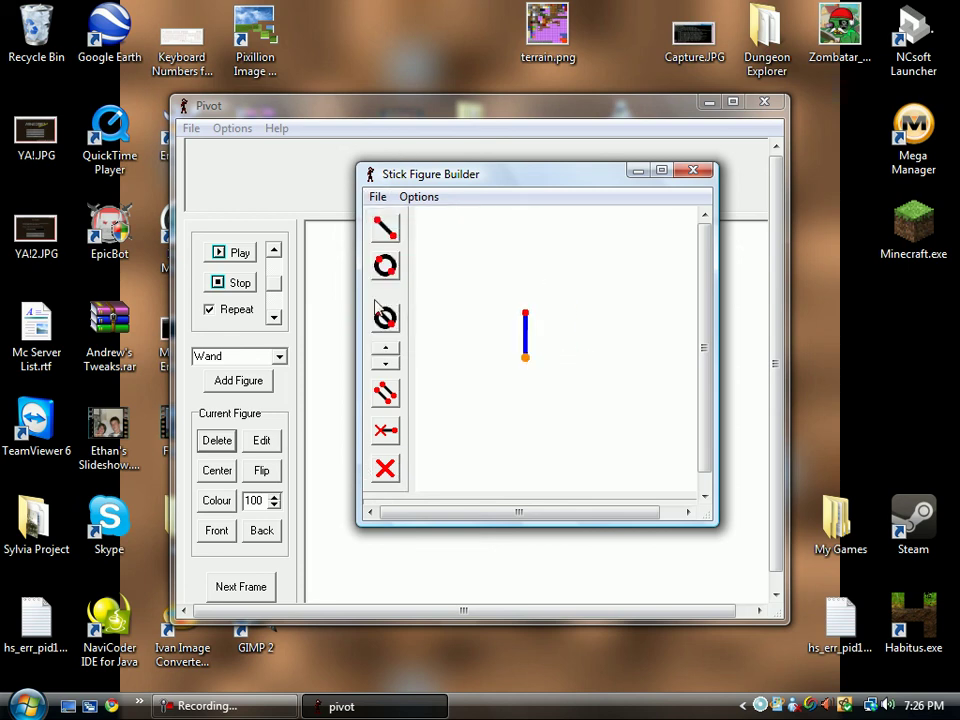